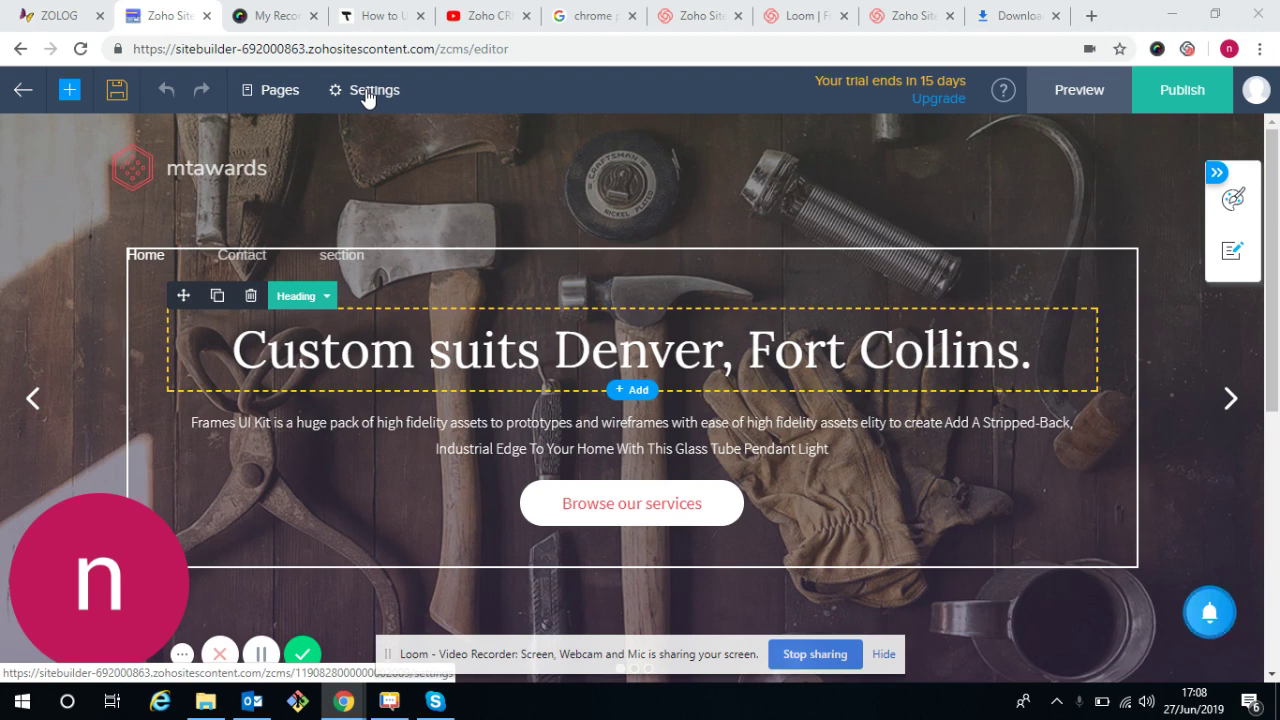
- Review the site name in the general preferences and locate that name in the header of the site page
{"action": "left_click", "coordinate": [368, 95]}
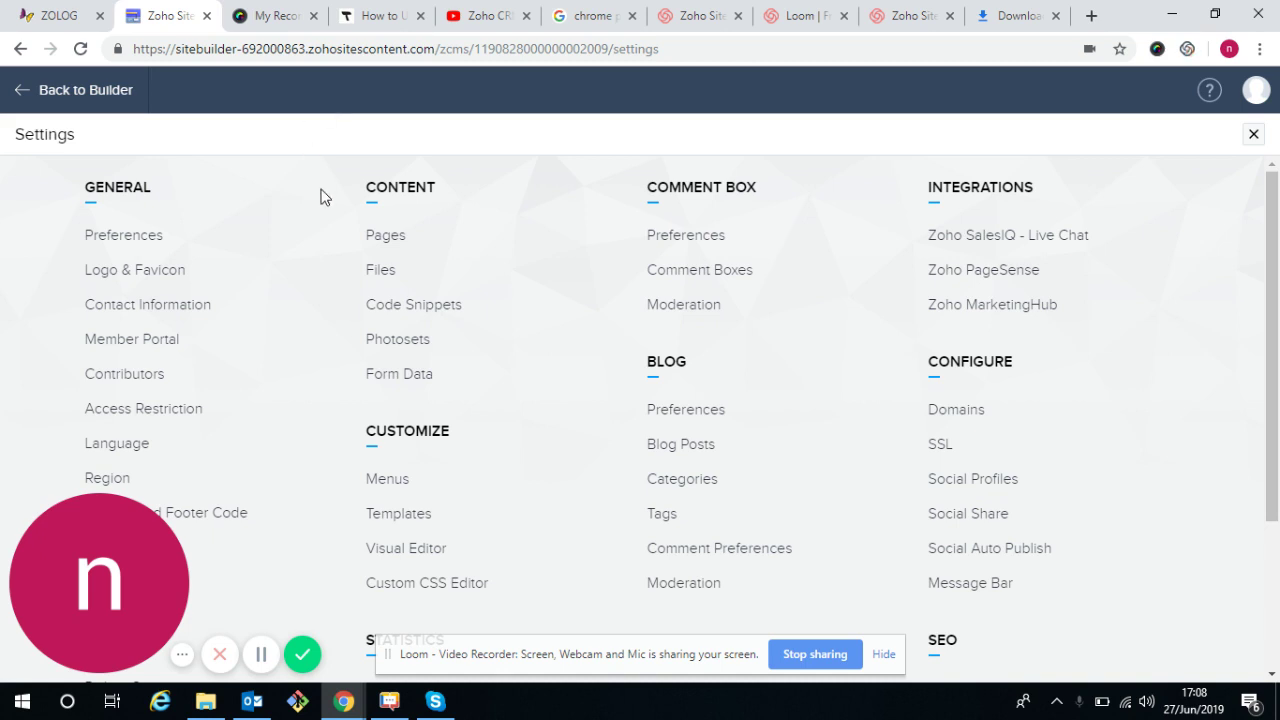
{"action": "left_click", "coordinate": [157, 239]}
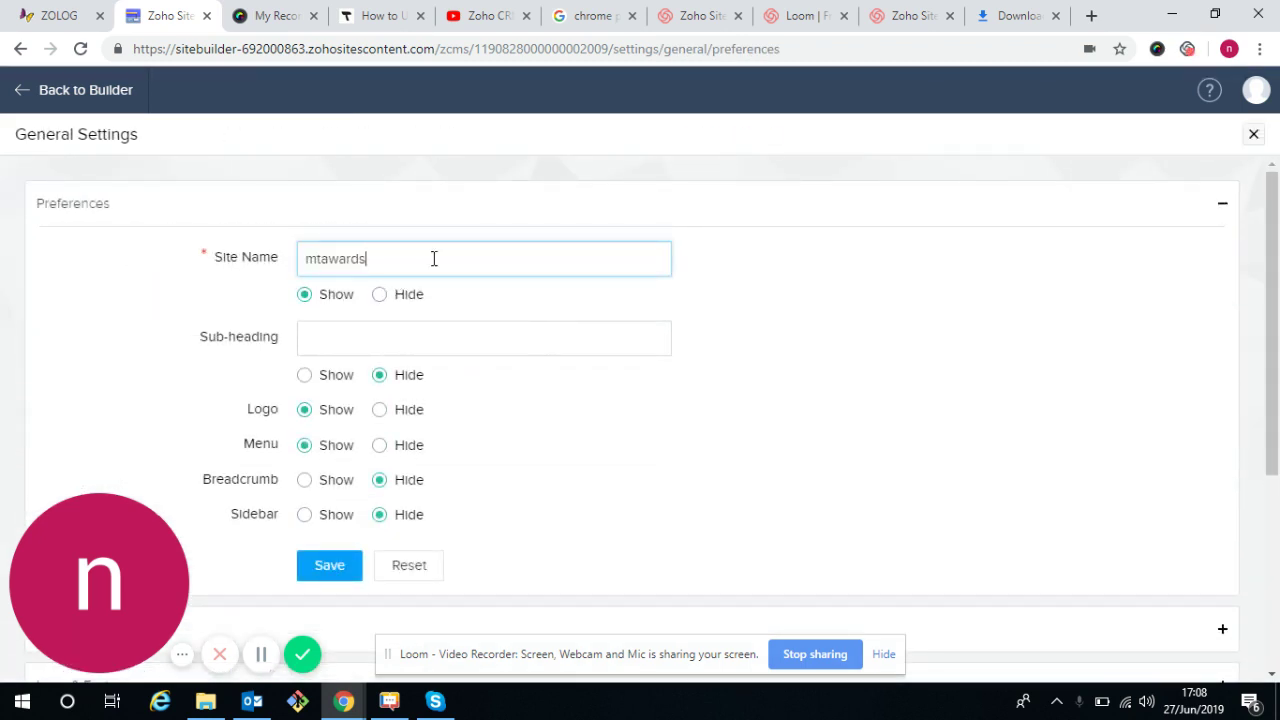
{"action": "left_click", "coordinate": [1253, 134]}
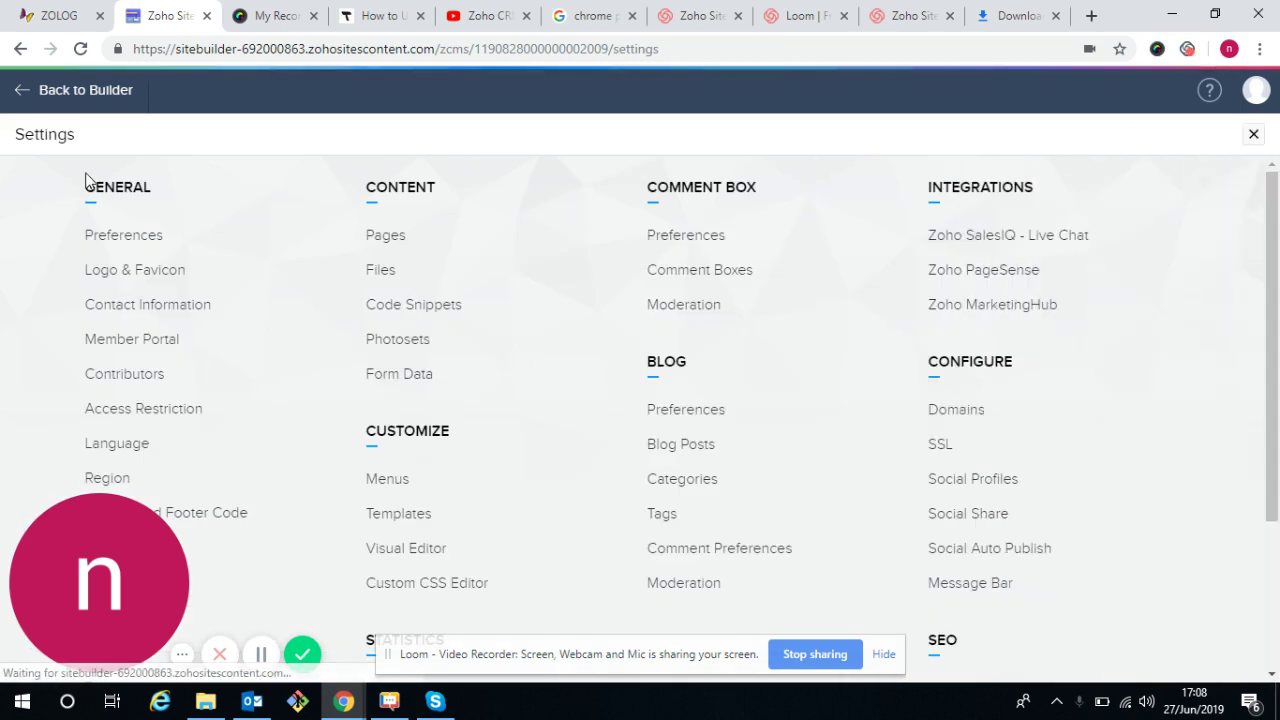
{"action": "left_click", "coordinate": [20, 98]}
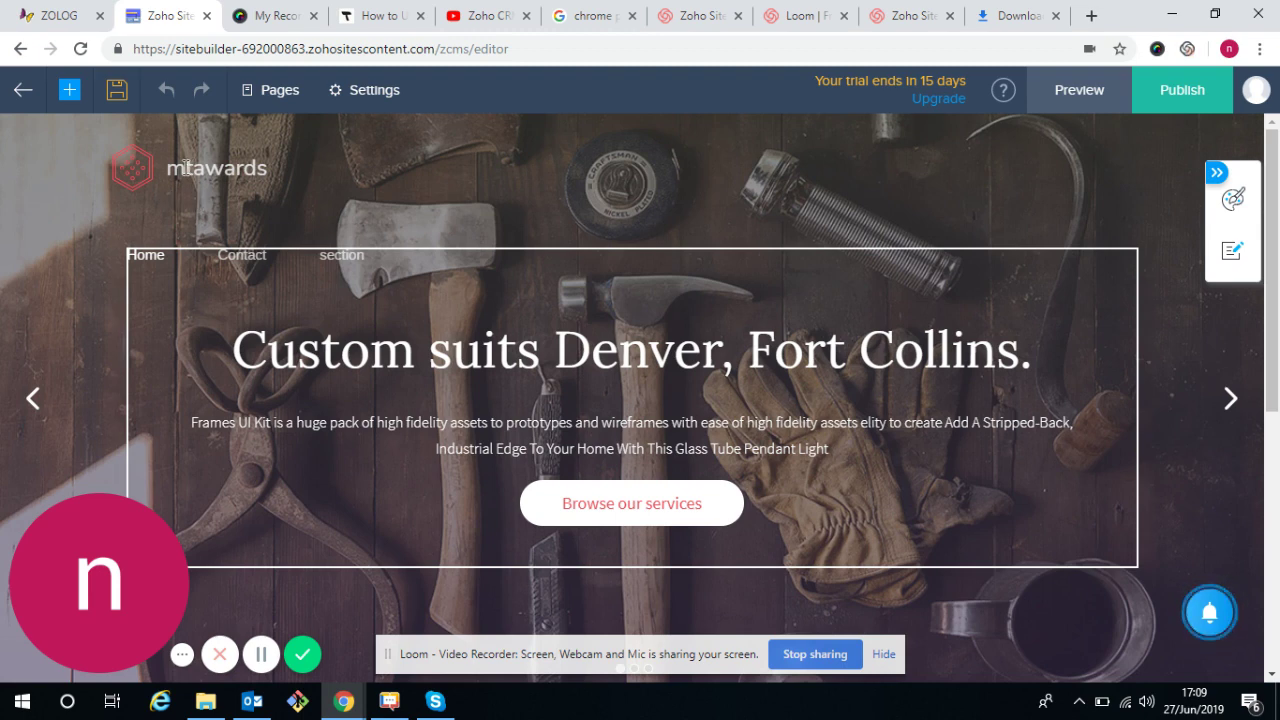
{"action": "double_click", "coordinate": [172, 168]}
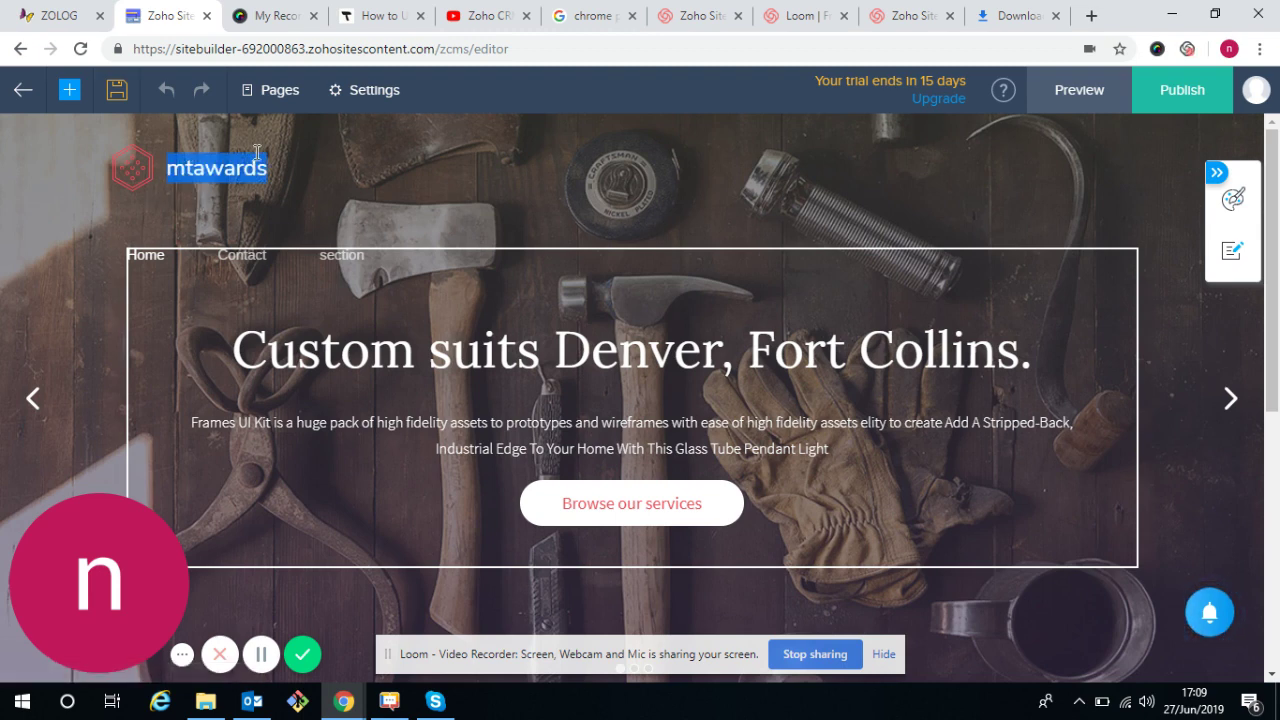
- Add the sub-heading "manufacturingindia" in the site preferences, set both site name and sub-heading to Show, save, and return to the builder
{"action": "left_click", "coordinate": [347, 93]}
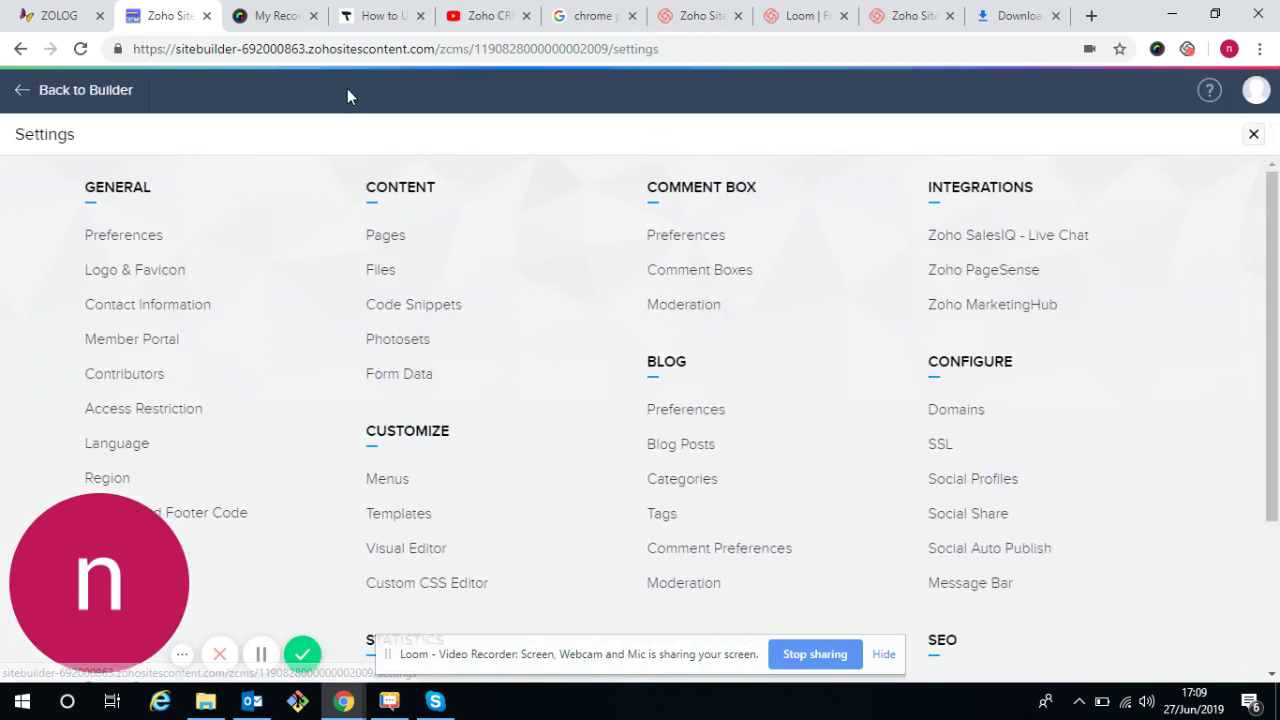
{"action": "left_click", "coordinate": [129, 236]}
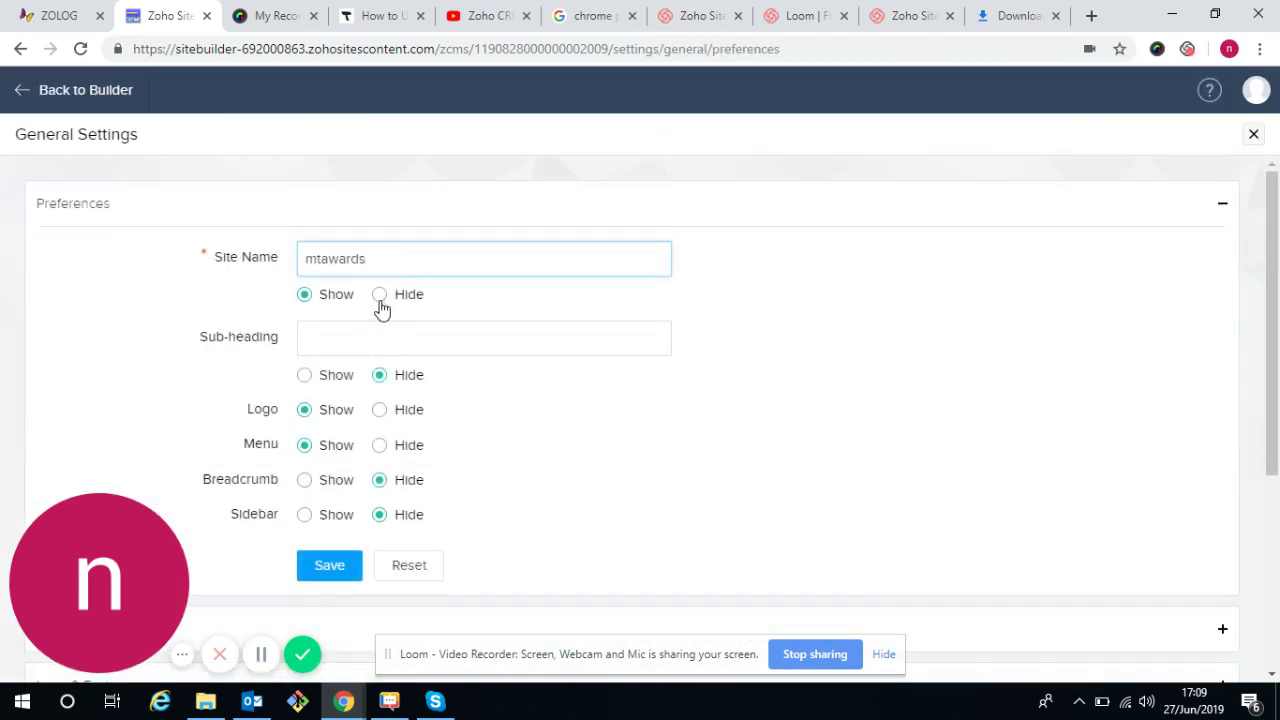
{"action": "left_click", "coordinate": [380, 306]}
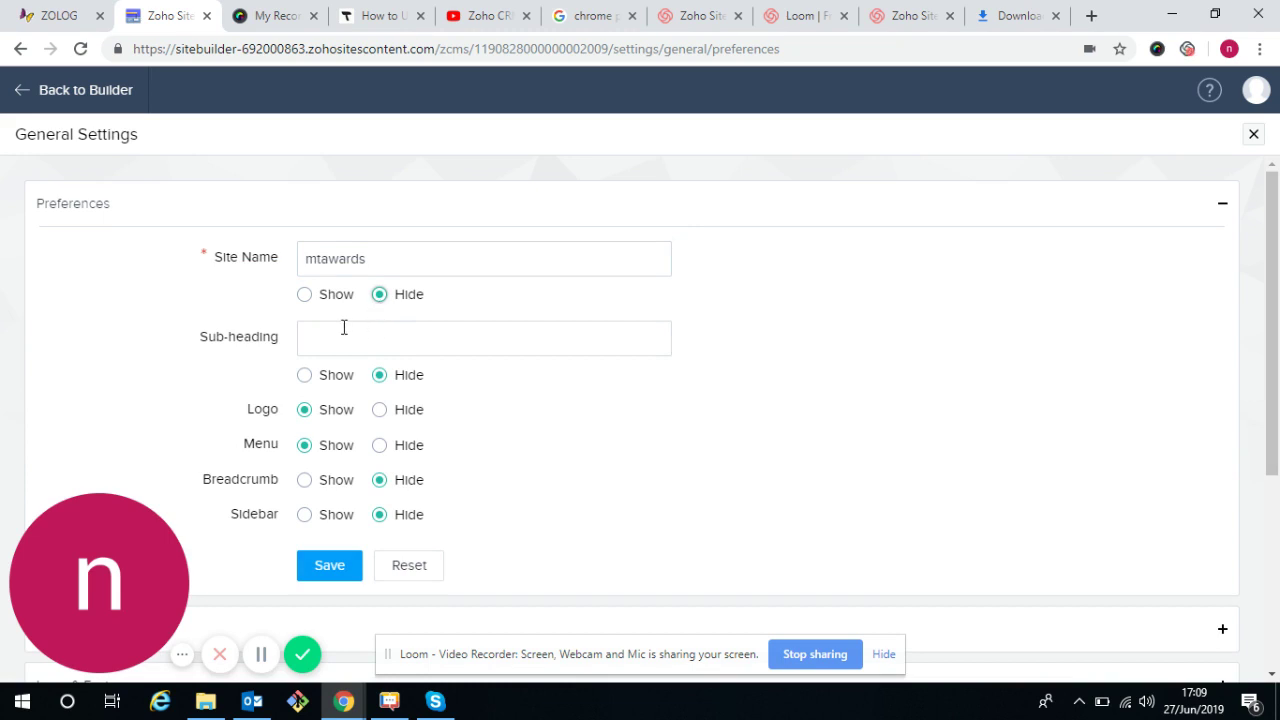
{"action": "left_click", "coordinate": [349, 340]}
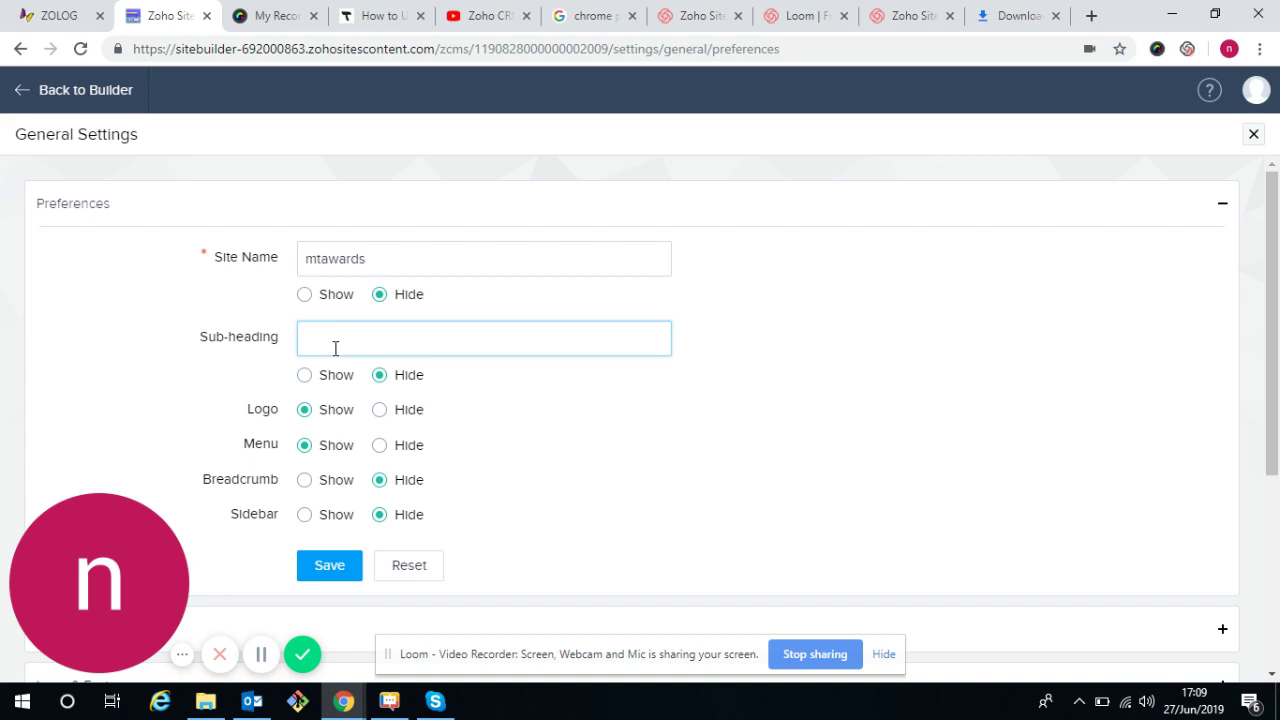
{"action": "left_click", "coordinate": [305, 376]}
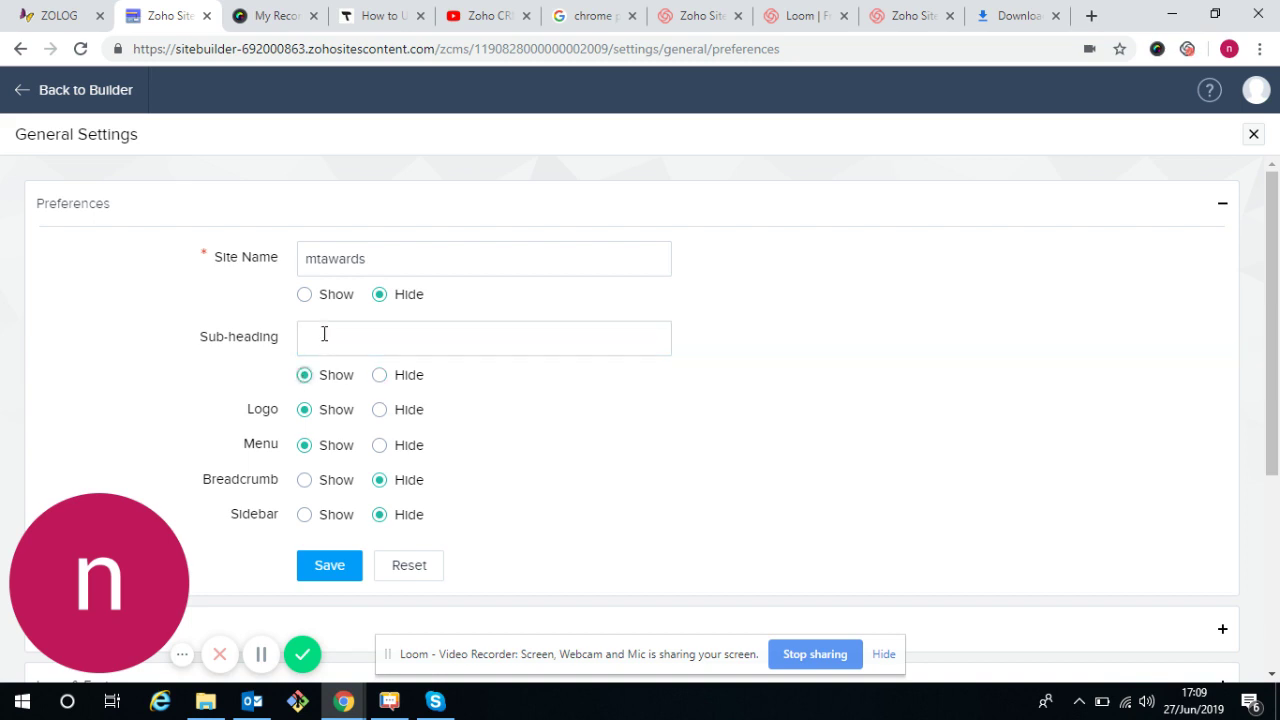
{"action": "left_click", "coordinate": [327, 343]}
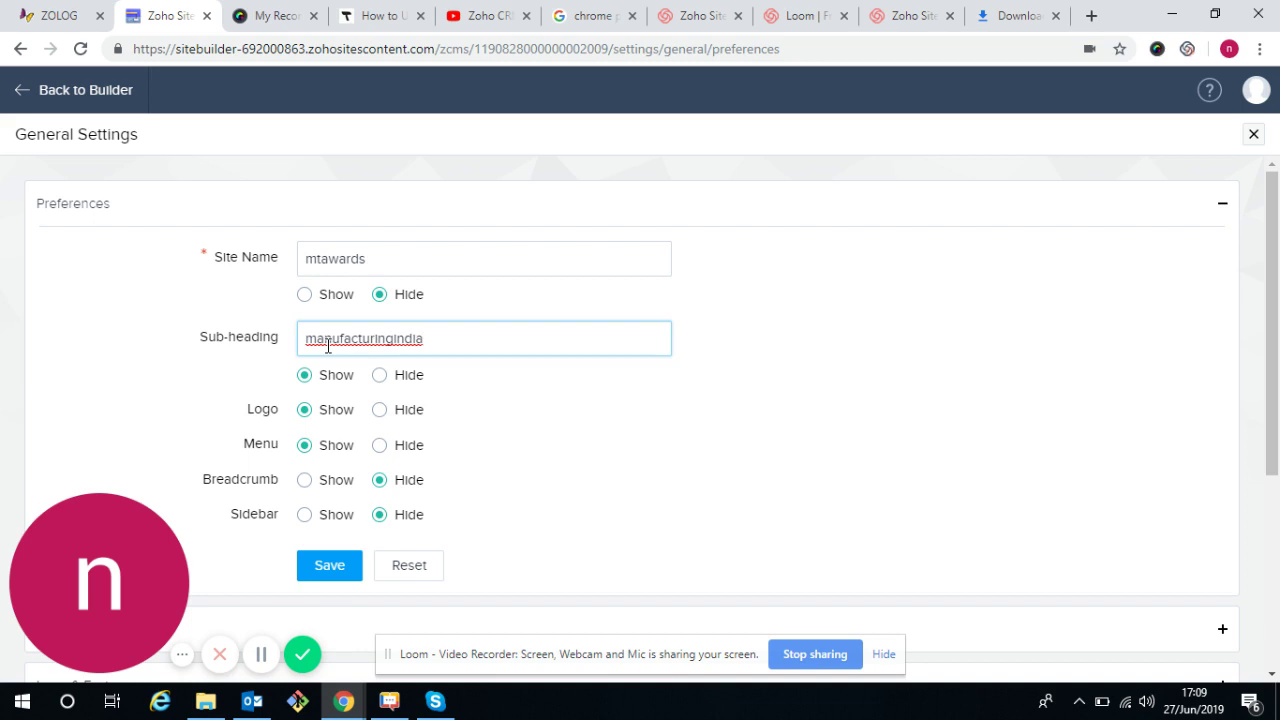
{"action": "left_click", "coordinate": [308, 296]}
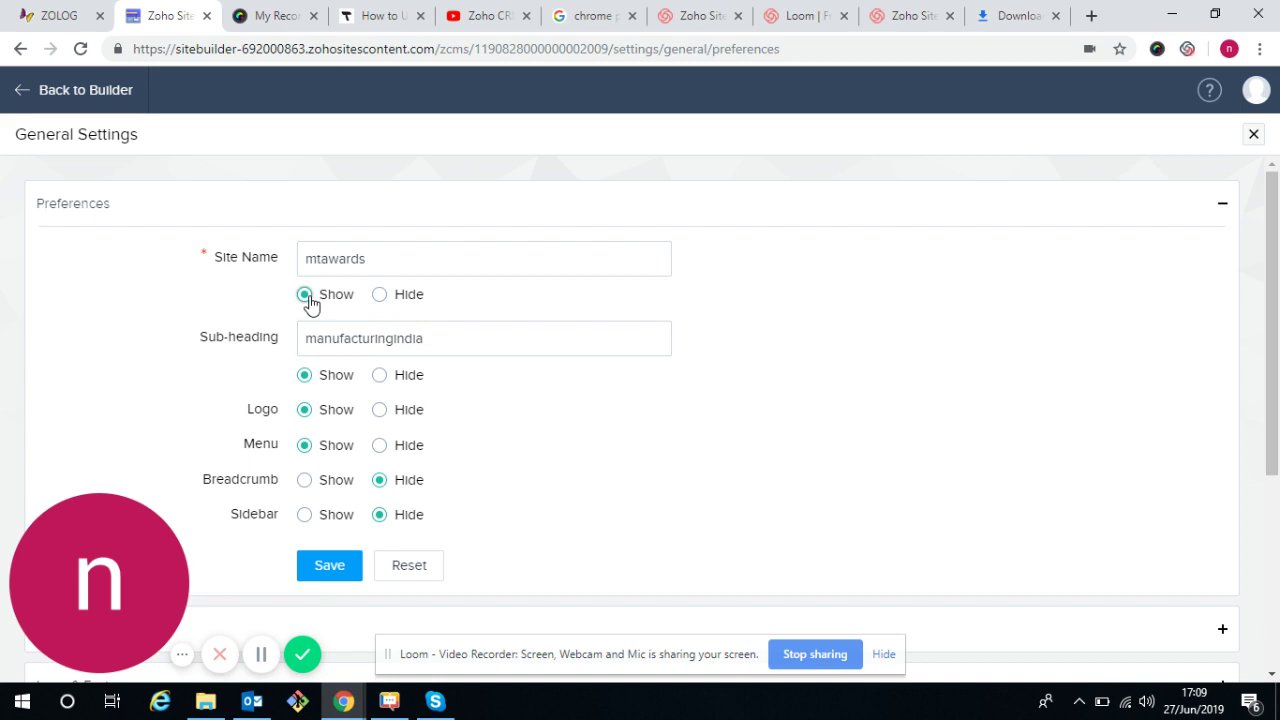
{"action": "left_click", "coordinate": [330, 566]}
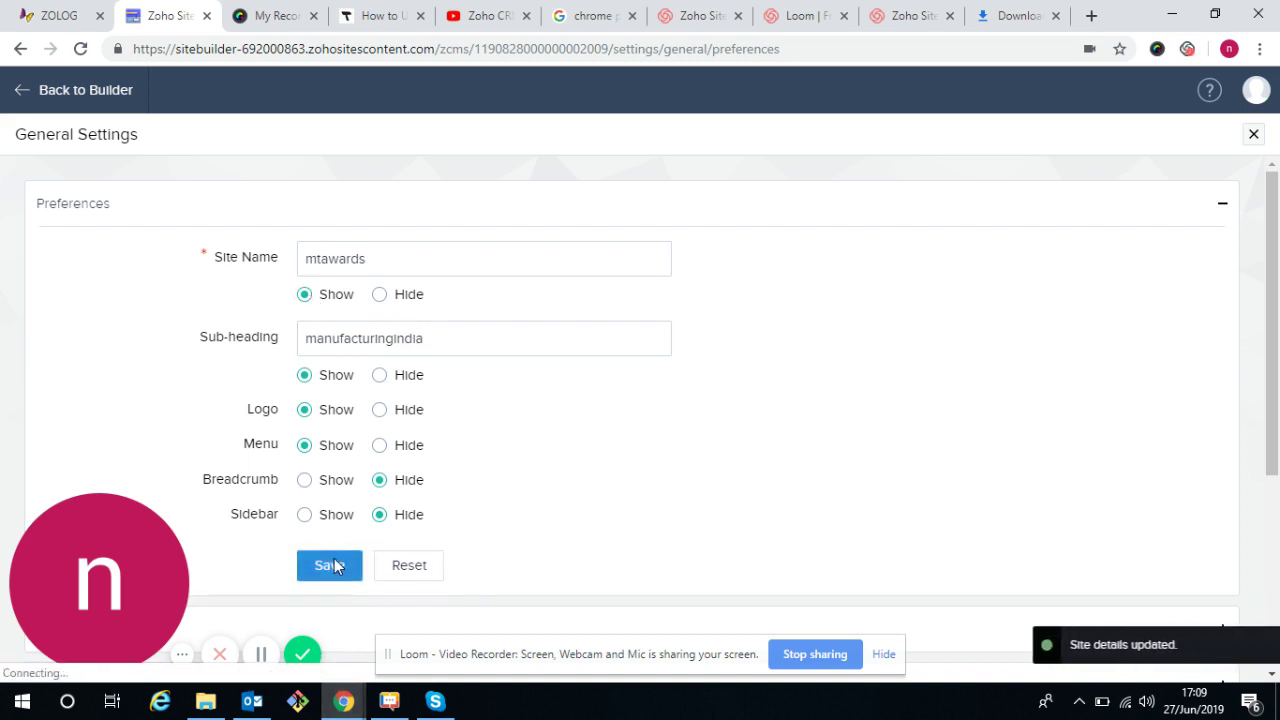
{"action": "left_click", "coordinate": [20, 91]}
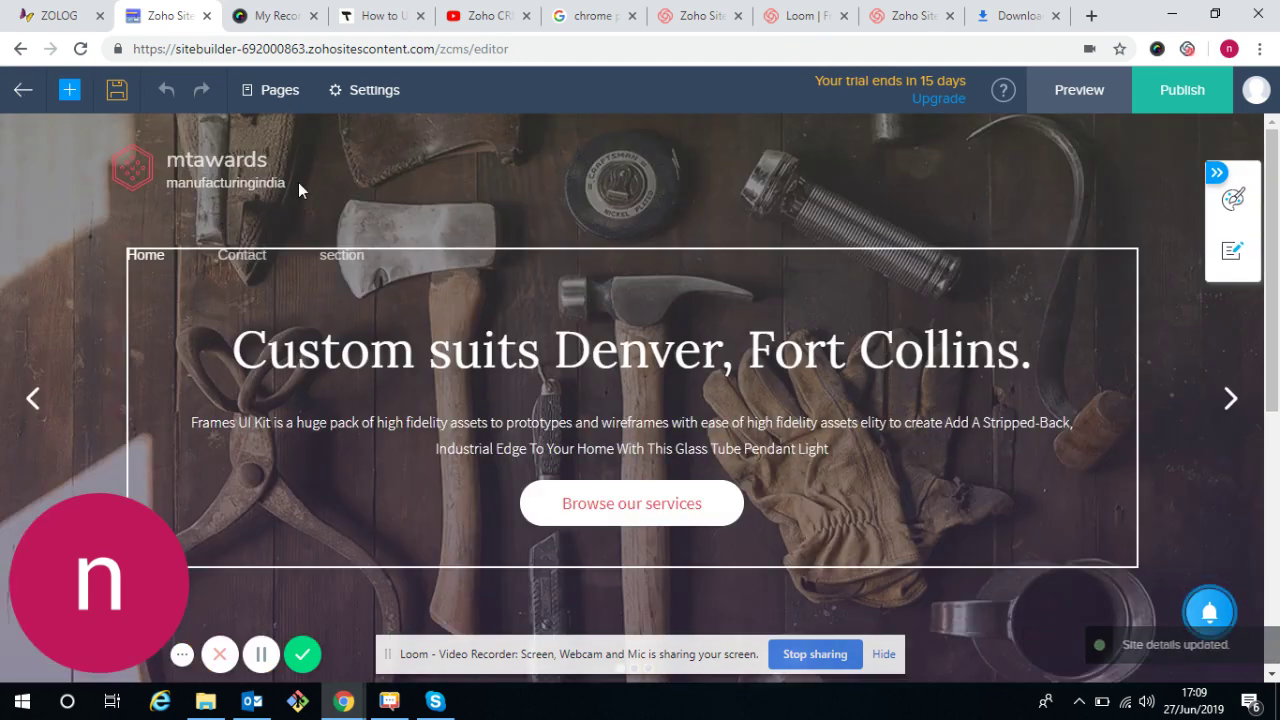
- Set the site name and sub-heading to Hide in the preferences, keep the logo shown, save, and return to the builder
{"action": "left_click", "coordinate": [336, 90]}
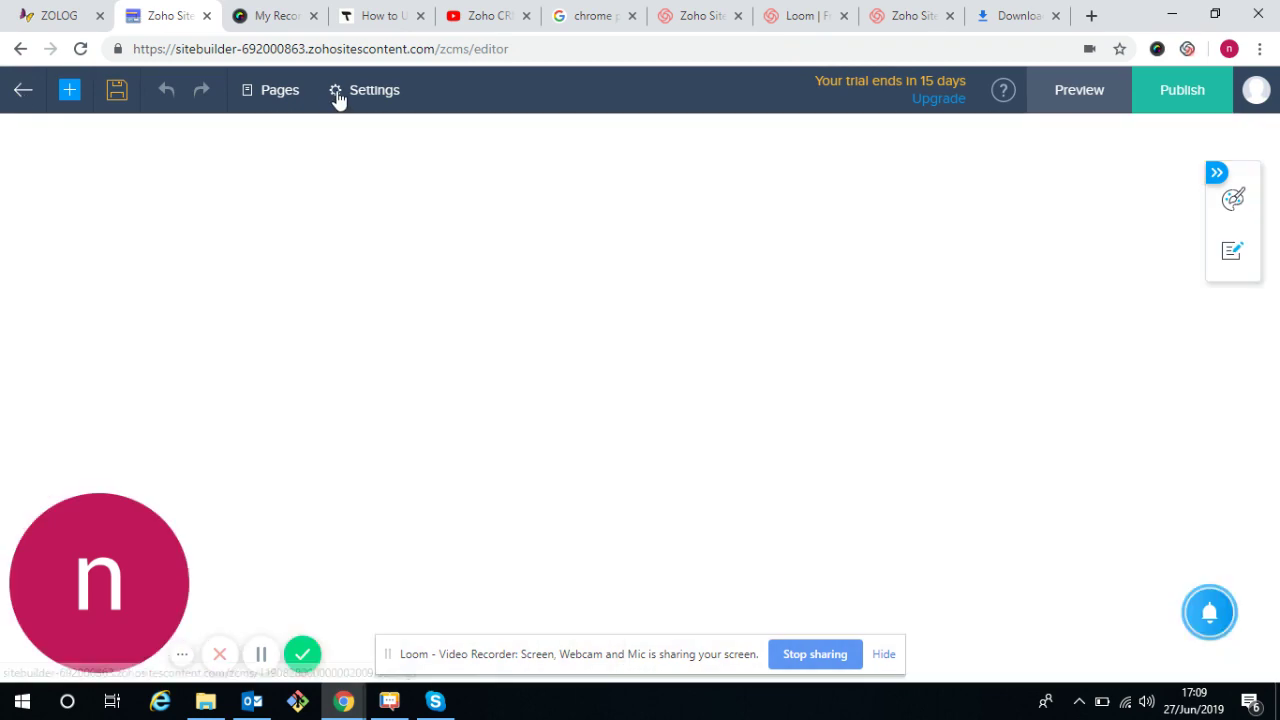
{"action": "left_click", "coordinate": [101, 240]}
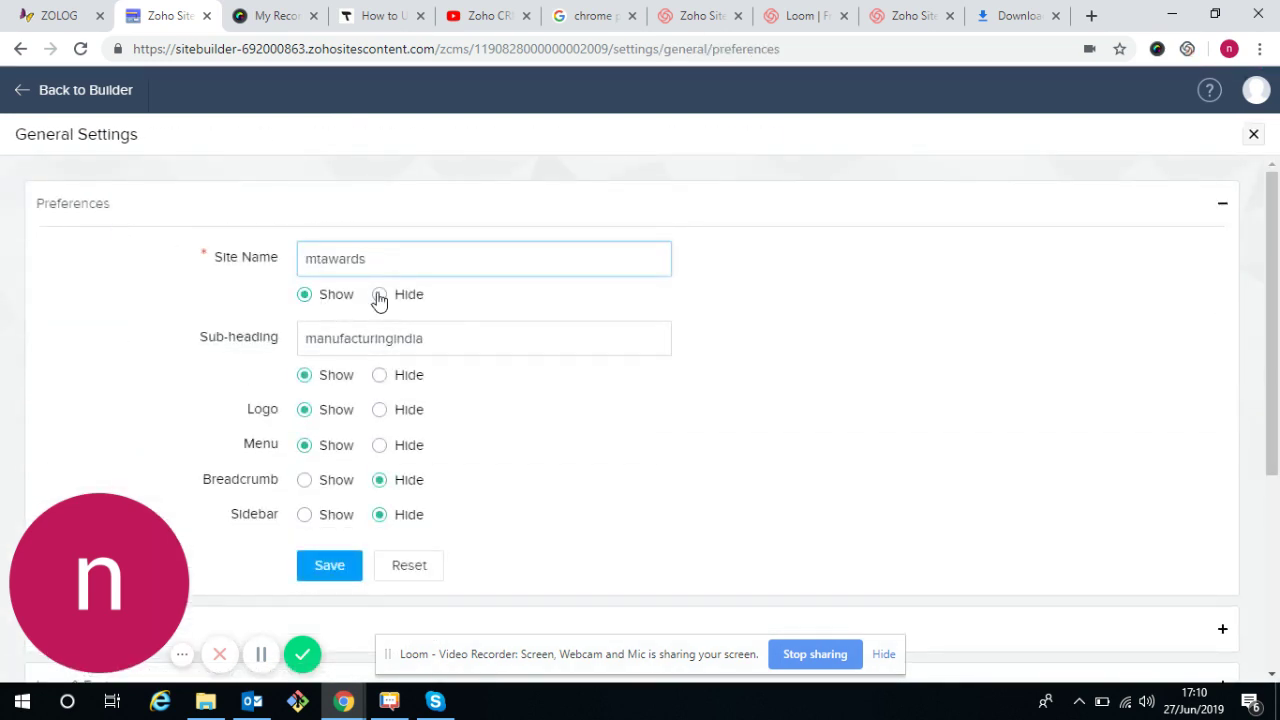
{"action": "left_click", "coordinate": [379, 295]}
{"action": "left_click", "coordinate": [380, 377]}
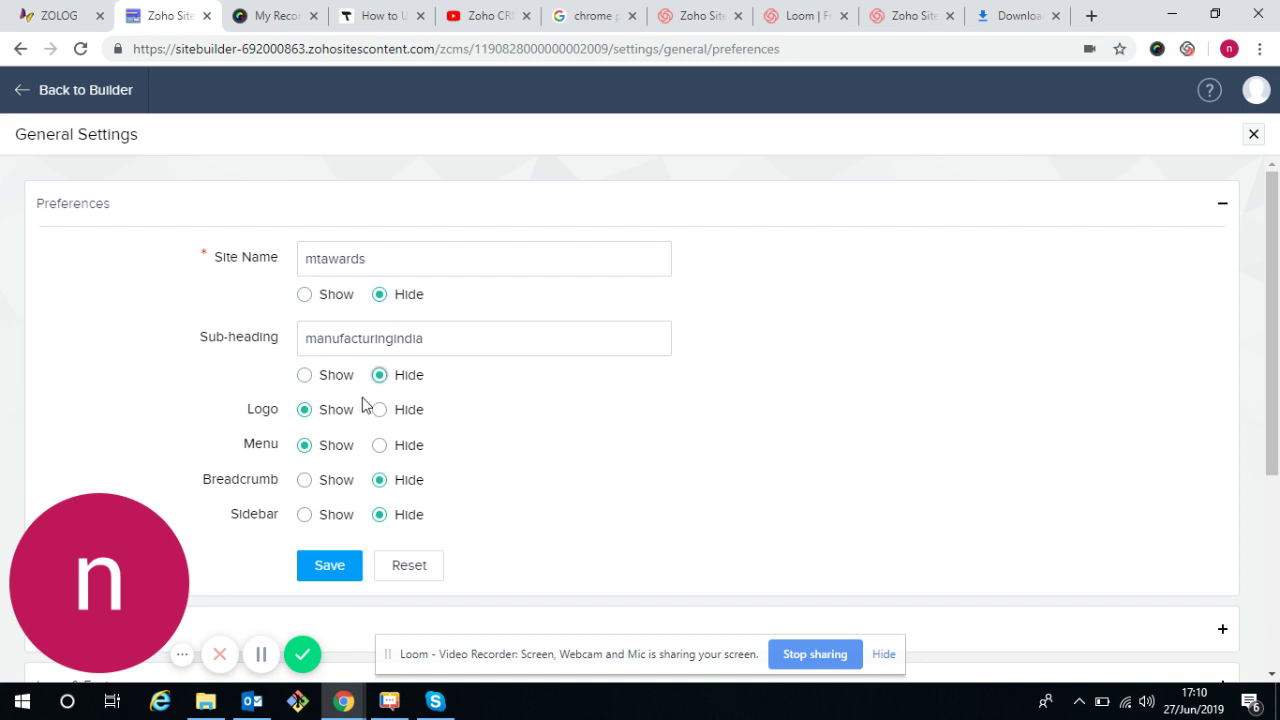
{"action": "left_click", "coordinate": [380, 412]}
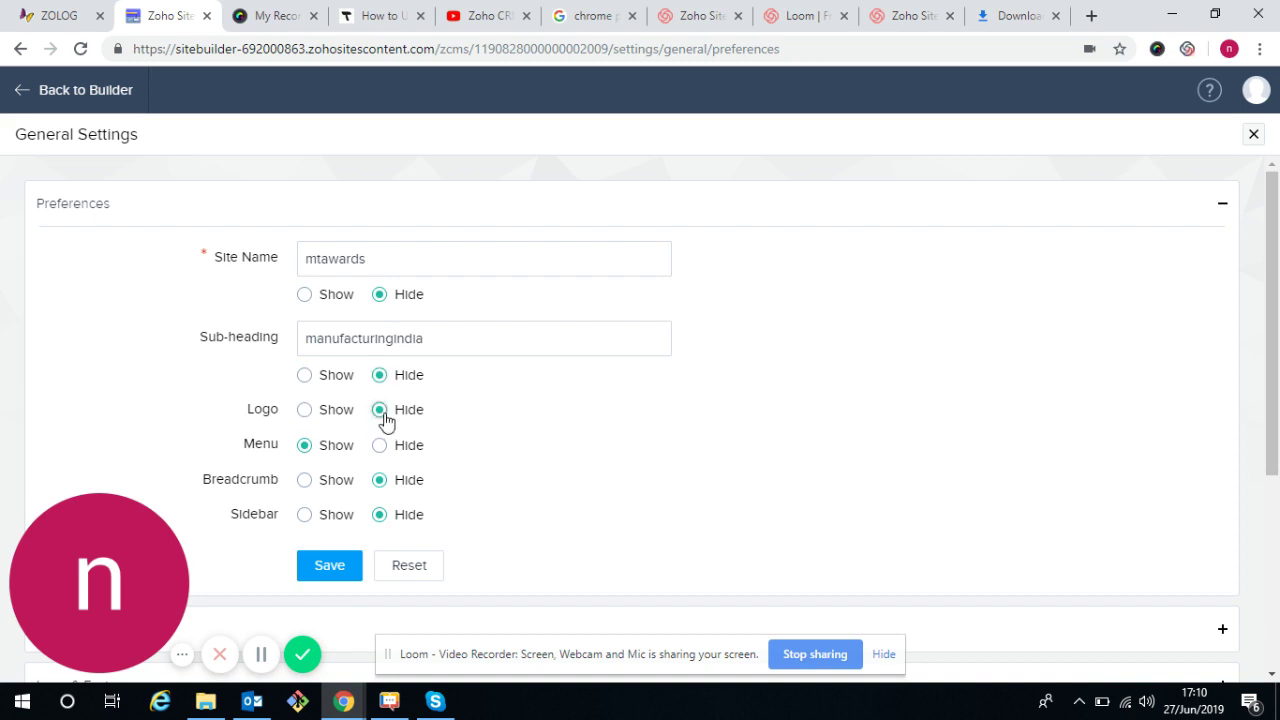
{"action": "left_click", "coordinate": [305, 412]}
{"action": "left_click", "coordinate": [342, 565]}
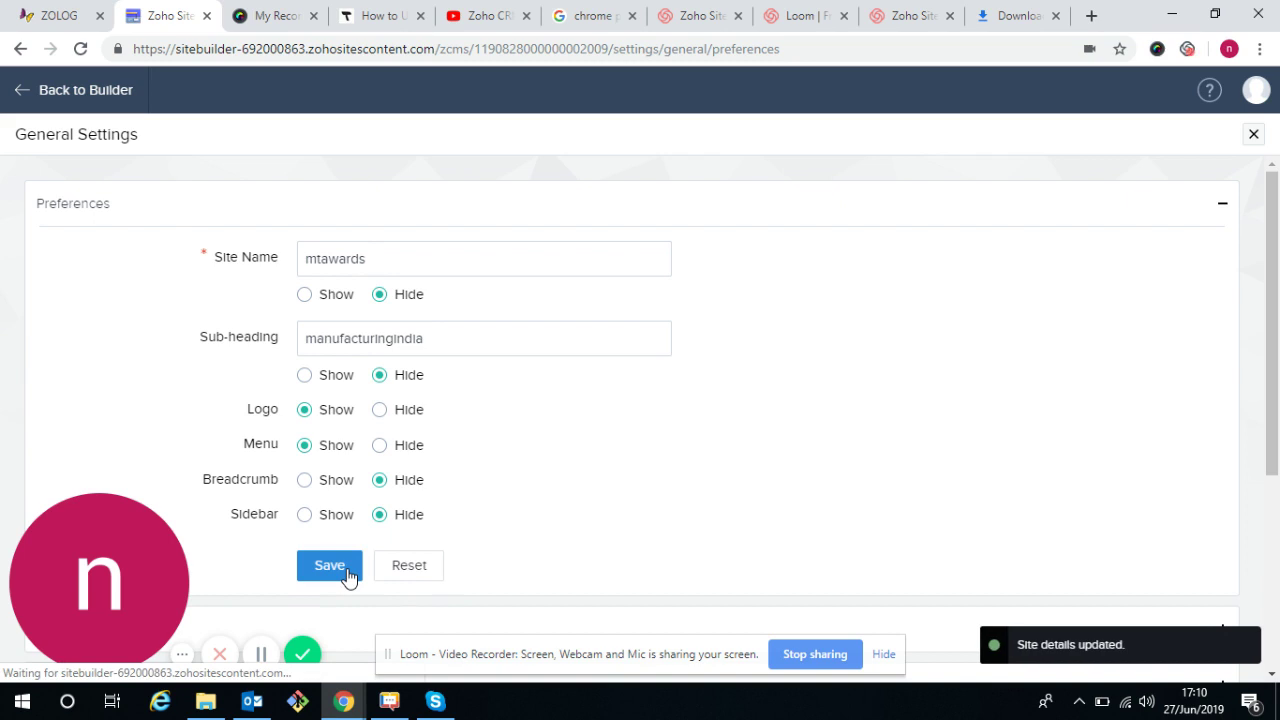
{"action": "left_click", "coordinate": [24, 90]}
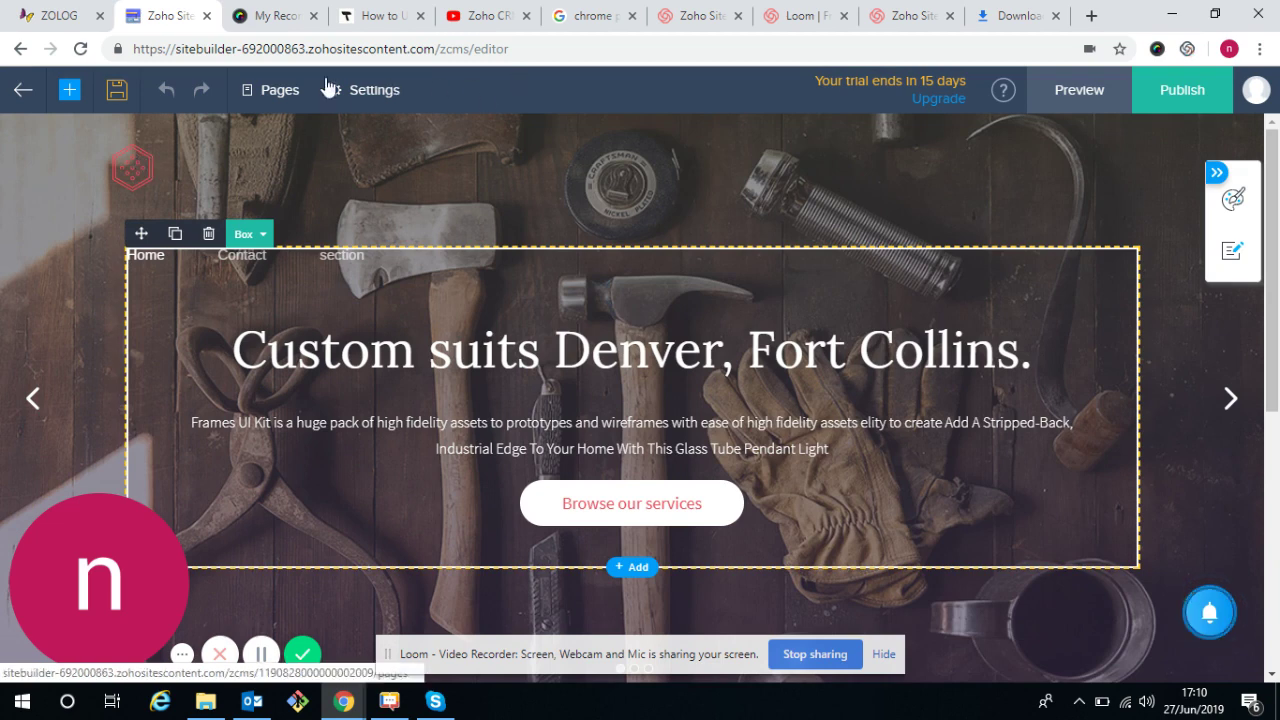
- Look over the Logo & Favicon and Comment Box sections in the general settings
{"action": "left_click", "coordinate": [365, 89]}
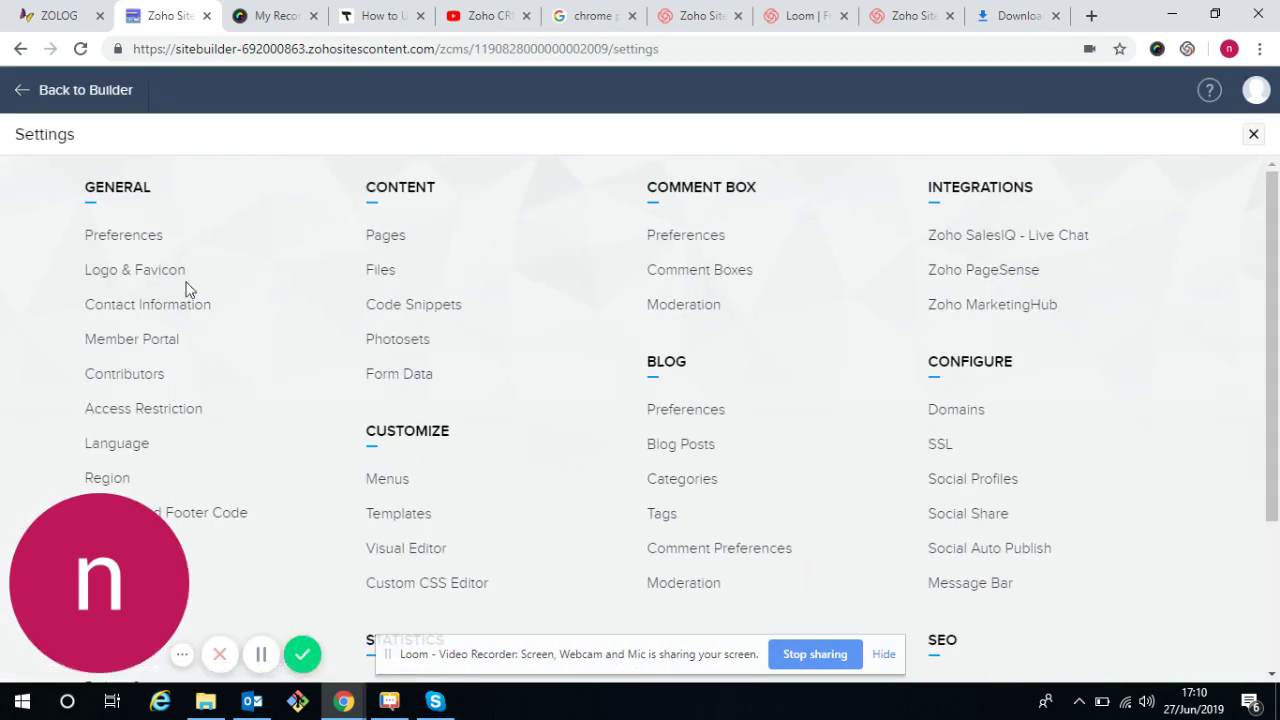
{"action": "left_click", "coordinate": [160, 276]}
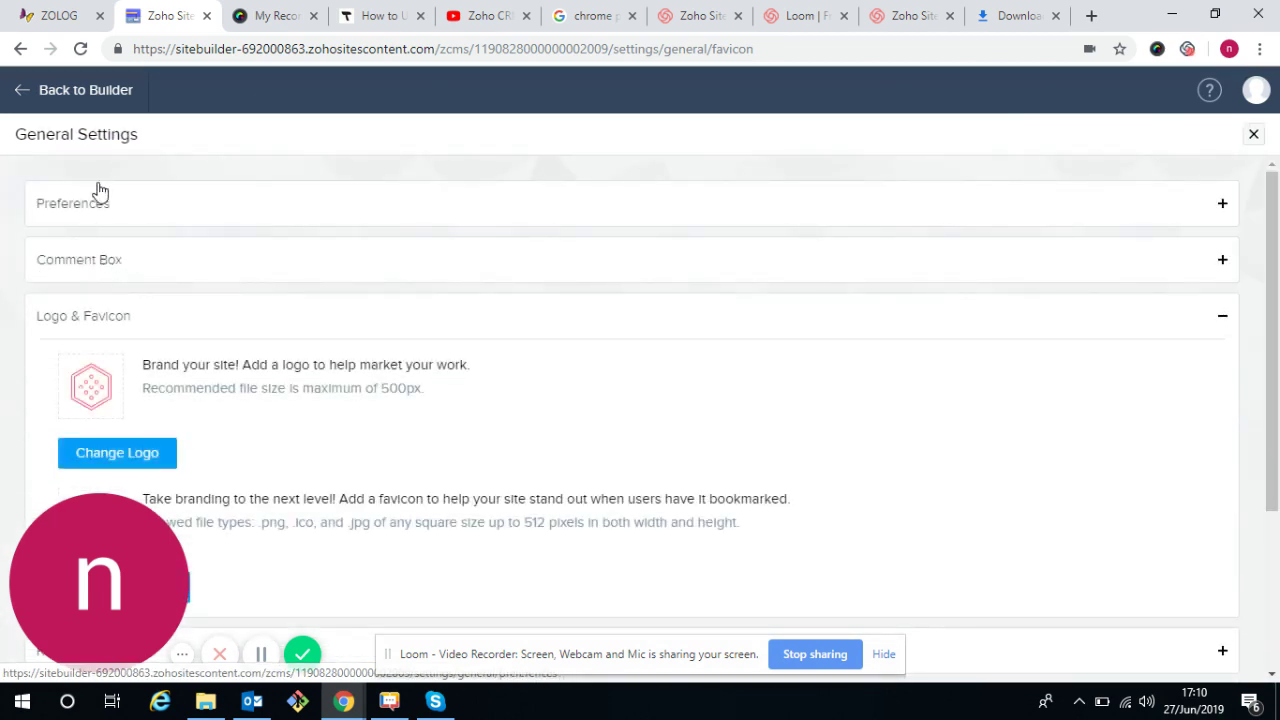
{"action": "left_click", "coordinate": [91, 262]}
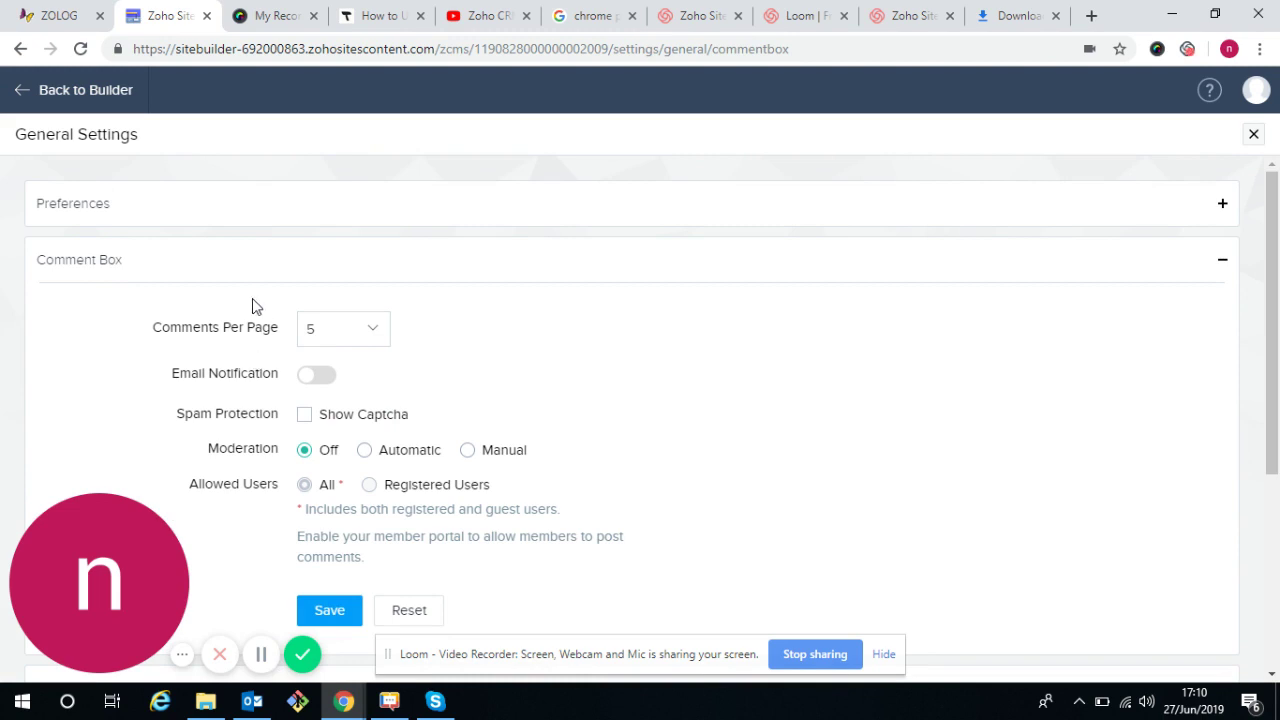
{"action": "left_click", "coordinate": [1224, 264]}
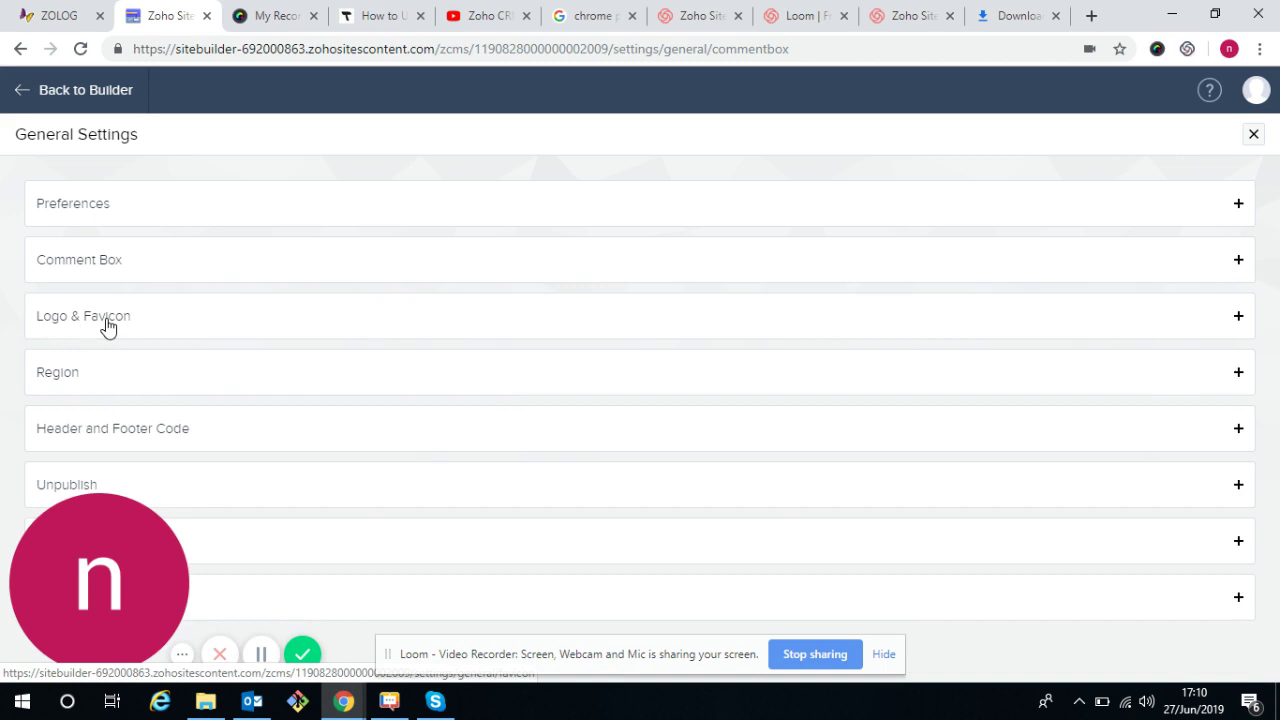
- Replace the site logo with an upload of const-logo.jpg from the mtawards images folder, save it, and return to the builder
{"action": "left_click", "coordinate": [108, 328]}
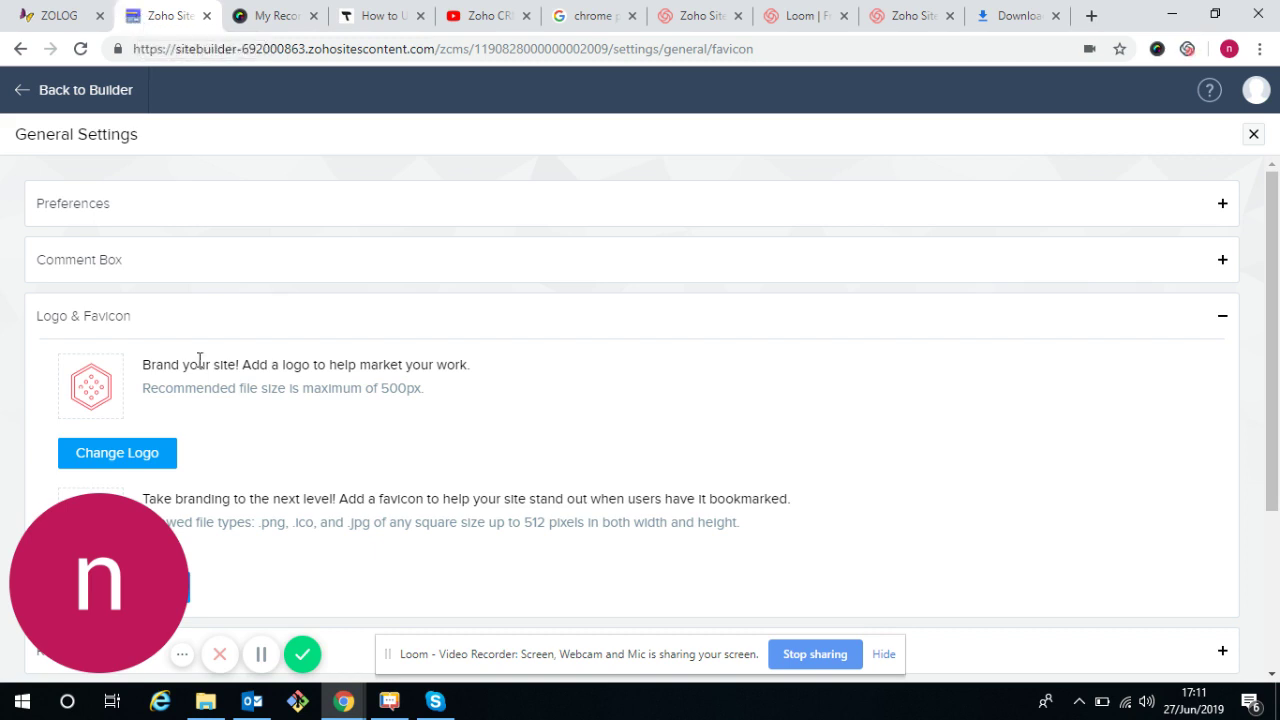
{"action": "scroll", "coordinate": [350, 424], "scroll_direction": "down", "scroll_amount": 1}
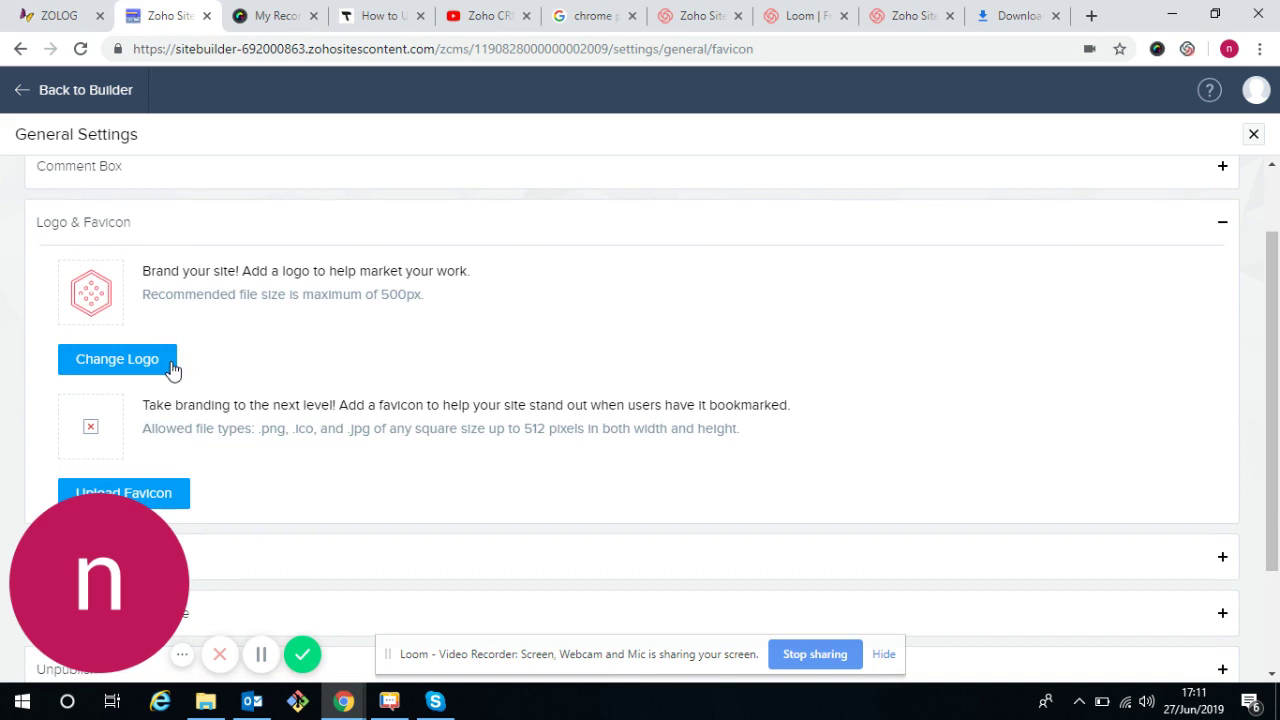
{"action": "left_click", "coordinate": [125, 368]}
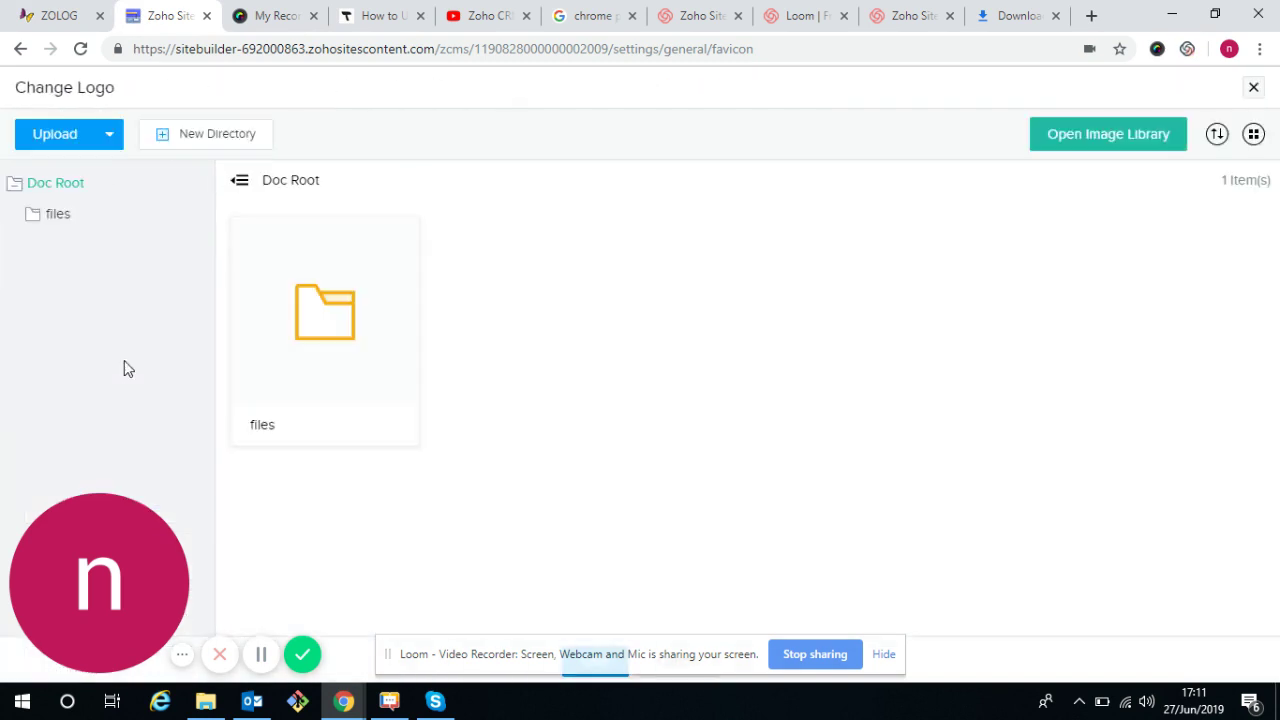
{"action": "left_click", "coordinate": [68, 134]}
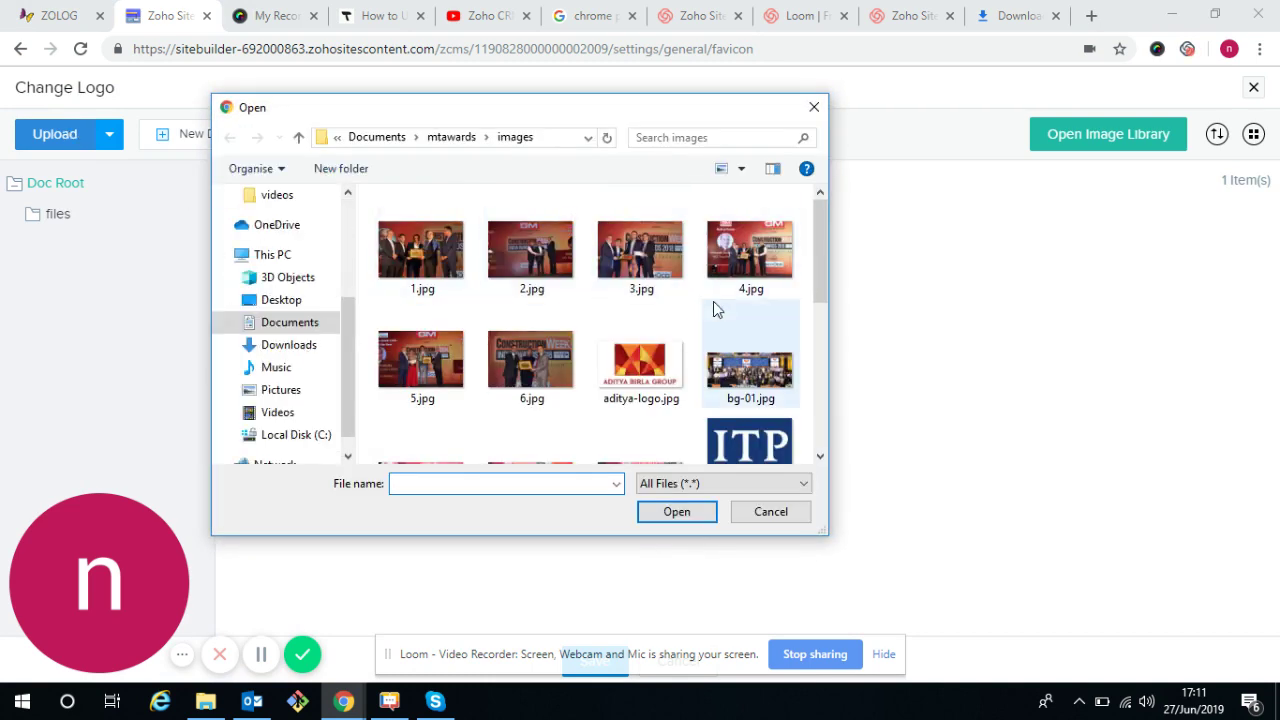
{"action": "scroll", "coordinate": [824, 273], "scroll_direction": "down", "scroll_amount": 3}
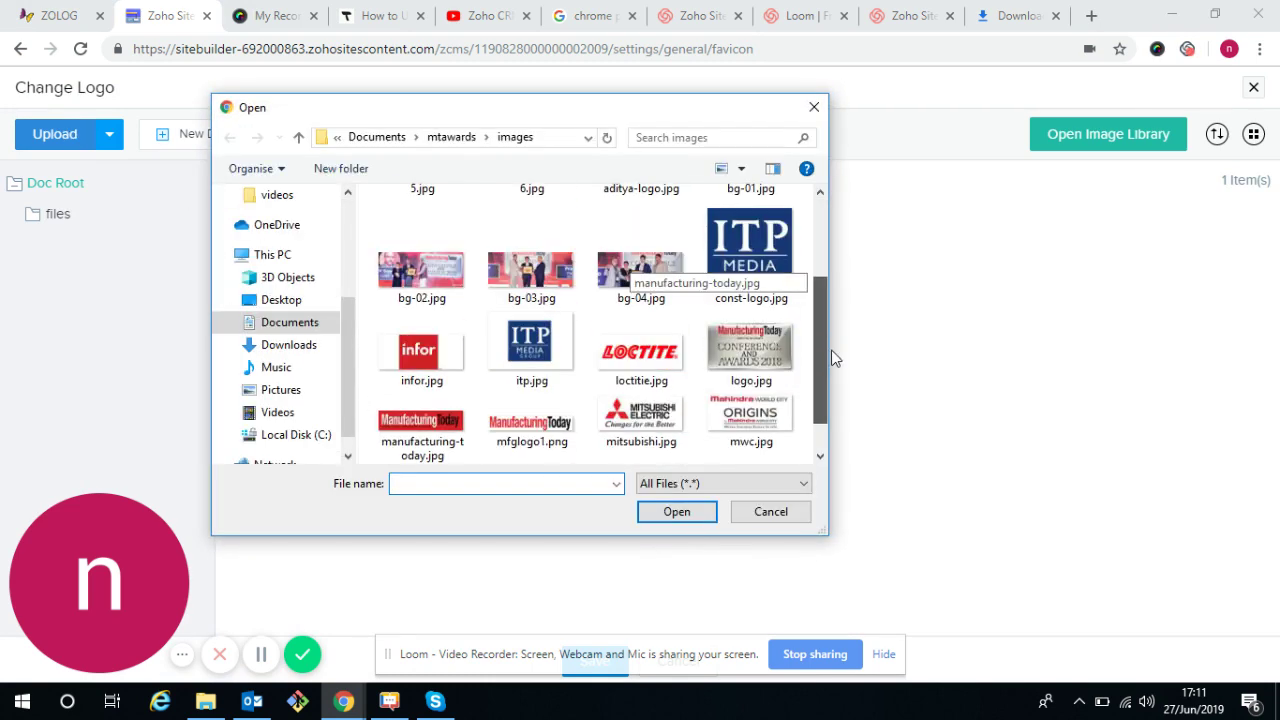
{"action": "left_click", "coordinate": [770, 268]}
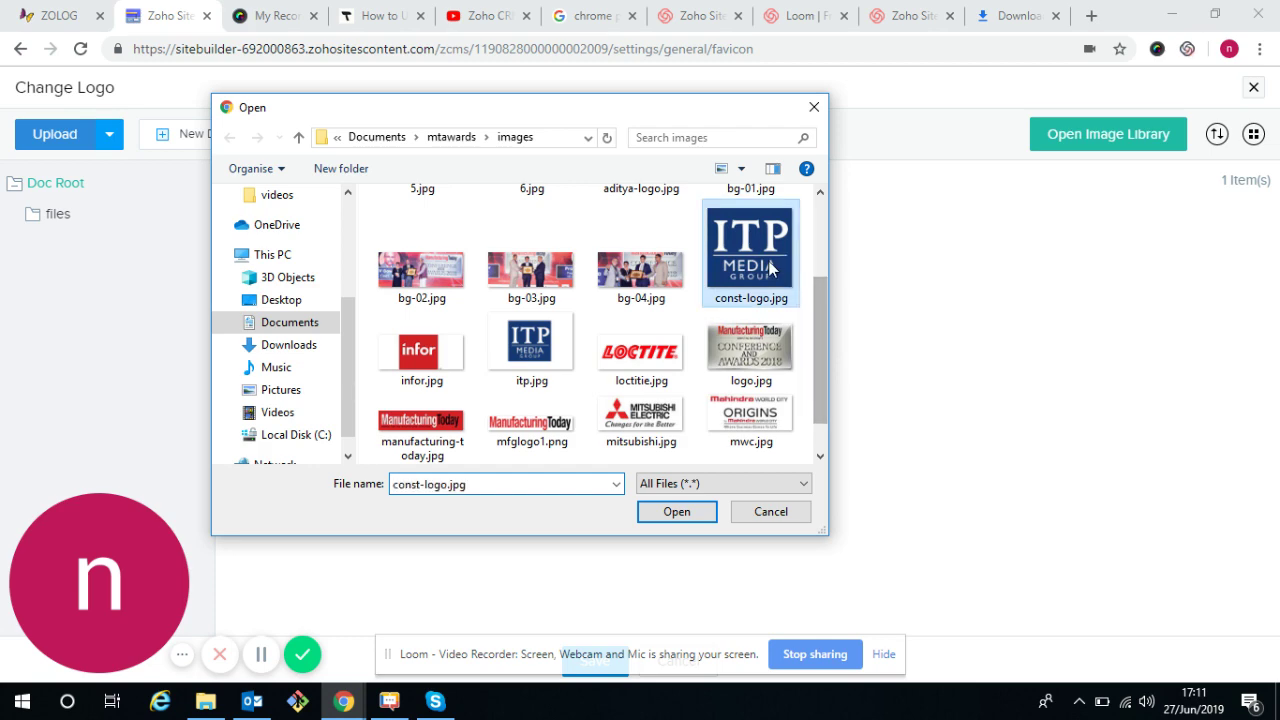
{"action": "left_click", "coordinate": [652, 518]}
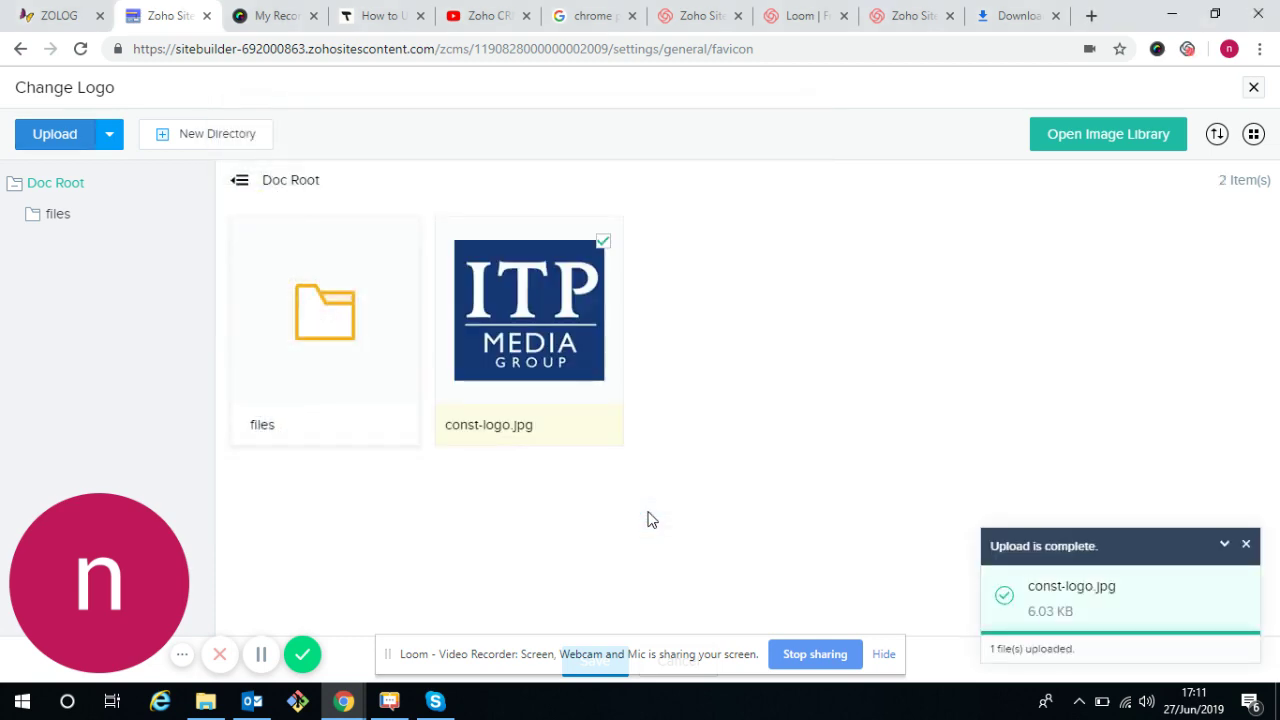
{"action": "left_click", "coordinate": [588, 660]}
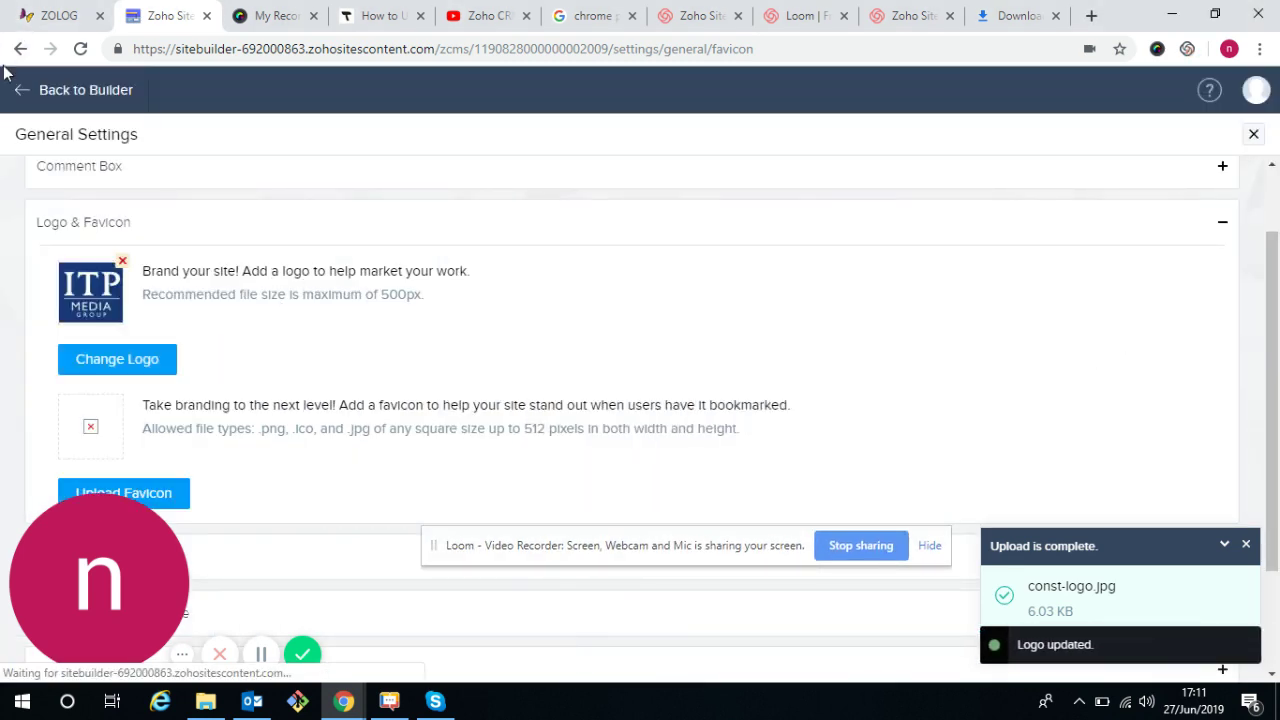
{"action": "left_click", "coordinate": [25, 91]}
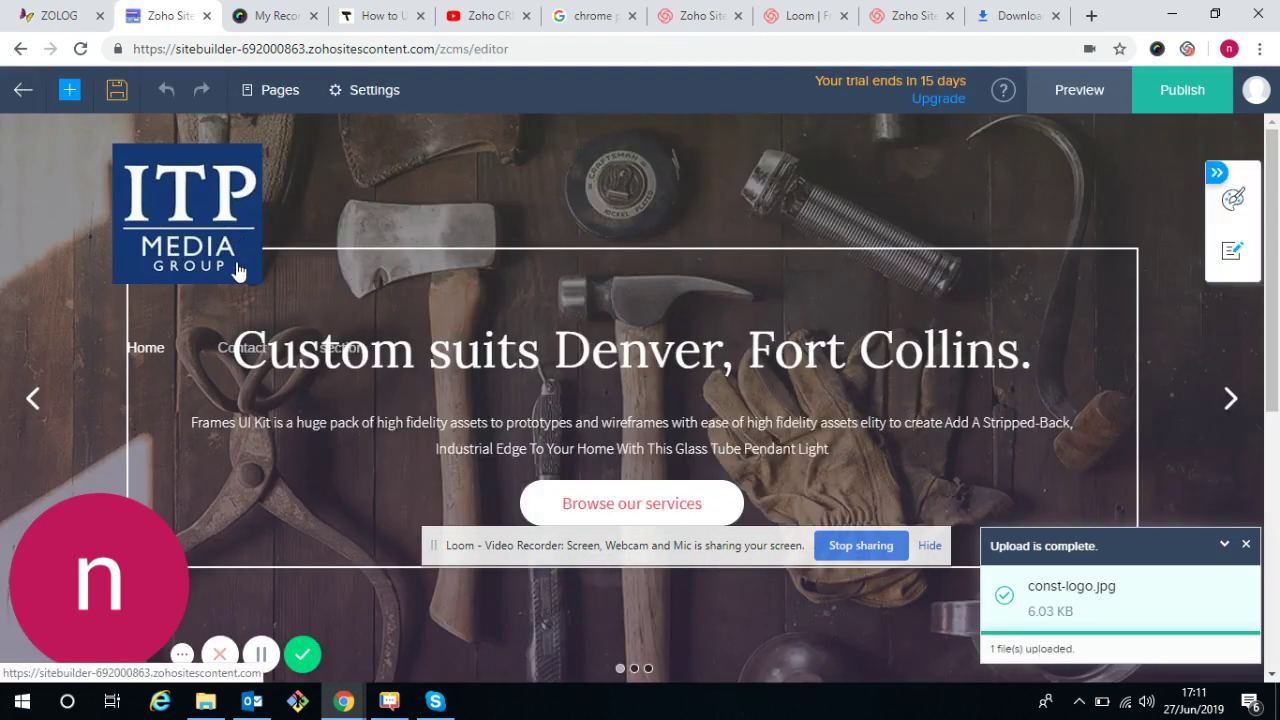
- Shrink the site logo in the page header so that it fits above the banner's outlined content box
{"action": "left_click", "coordinate": [226, 210]}
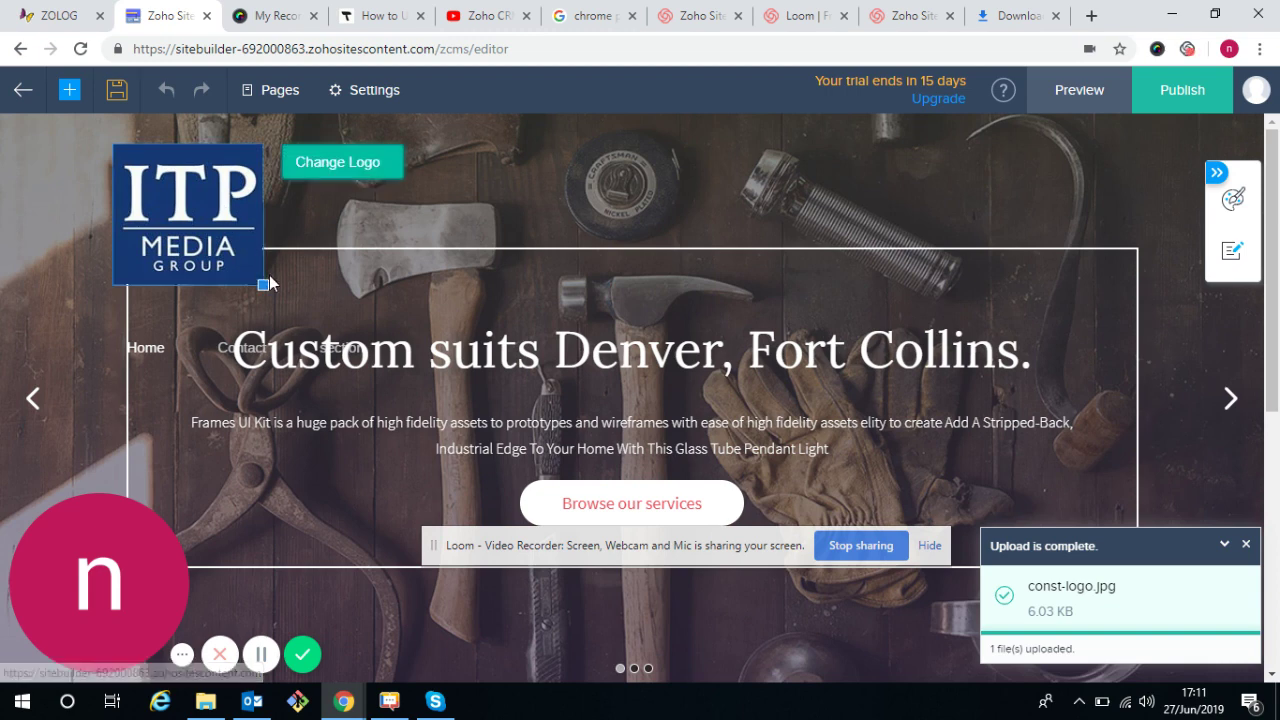
{"action": "left_click_drag", "start_coordinate": [258, 282], "coordinate": [214, 240]}
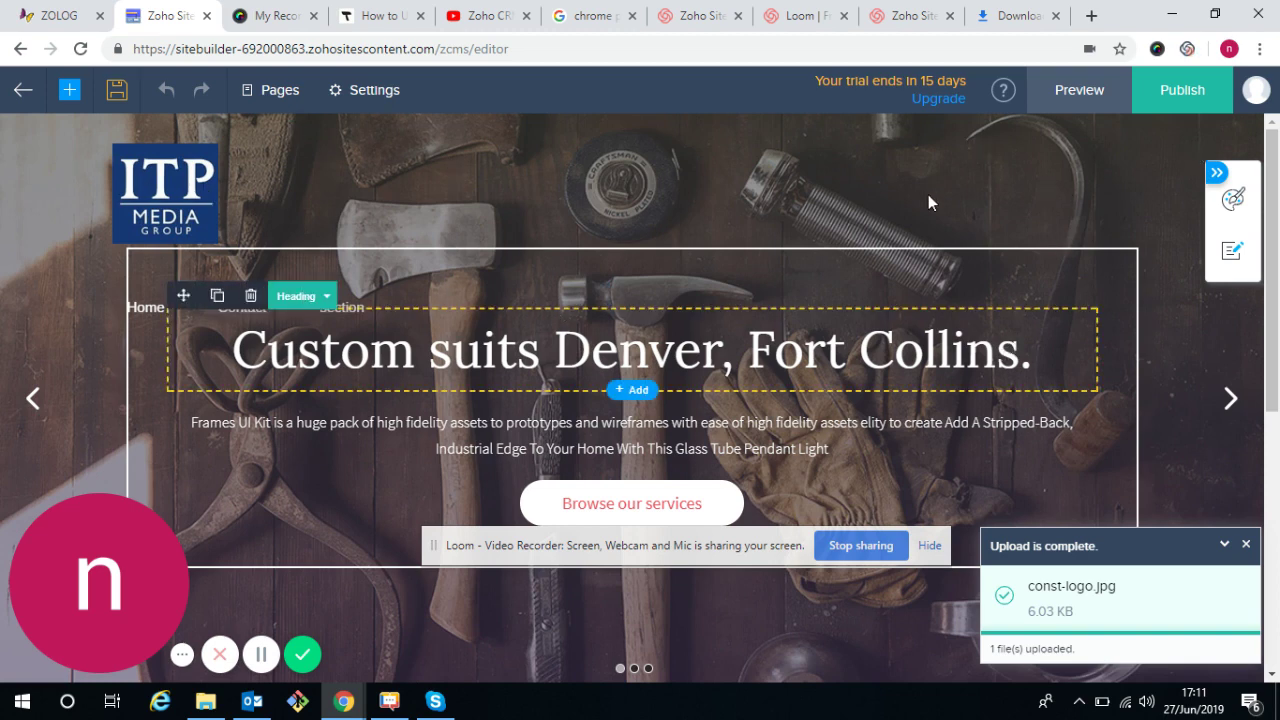
- Look over the site settings and the Templates page, and return to the builder
{"action": "left_click", "coordinate": [368, 92]}
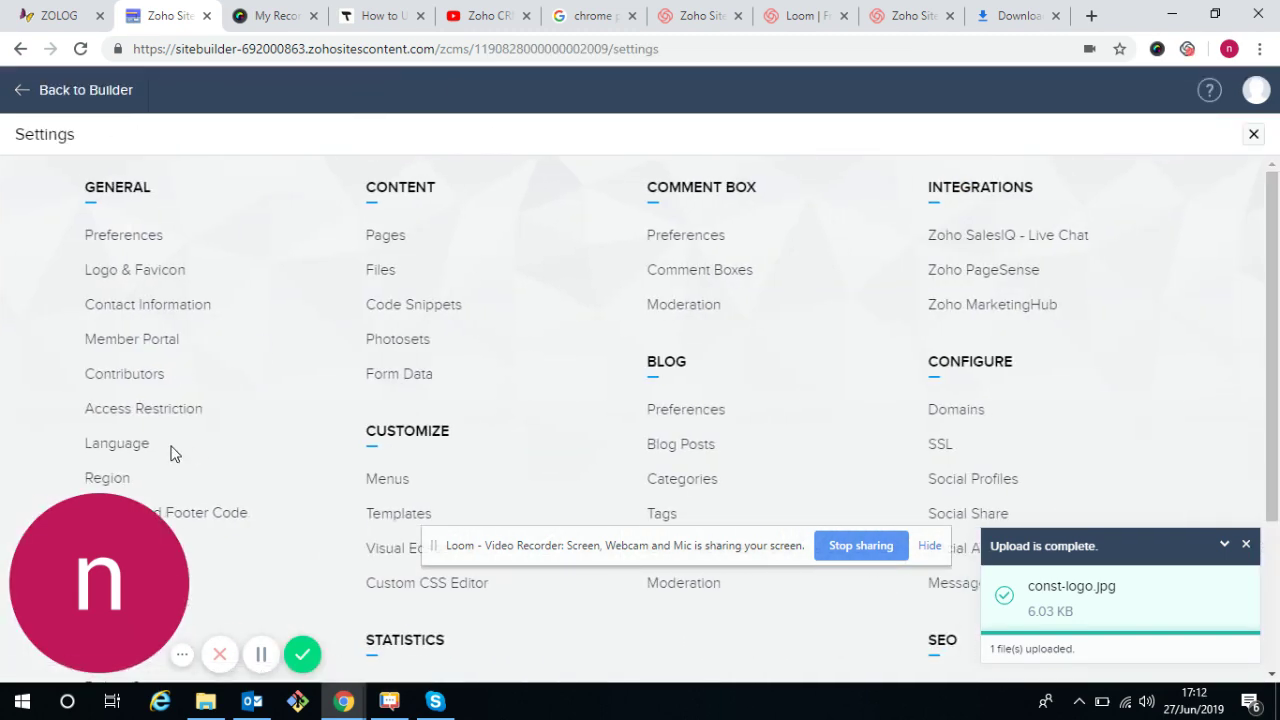
{"action": "scroll", "coordinate": [176, 440], "scroll_direction": "down", "scroll_amount": 2}
{"action": "scroll", "coordinate": [176, 432], "scroll_direction": "up", "scroll_amount": 2}
{"action": "scroll", "coordinate": [429, 514], "scroll_direction": "down", "scroll_amount": 1}
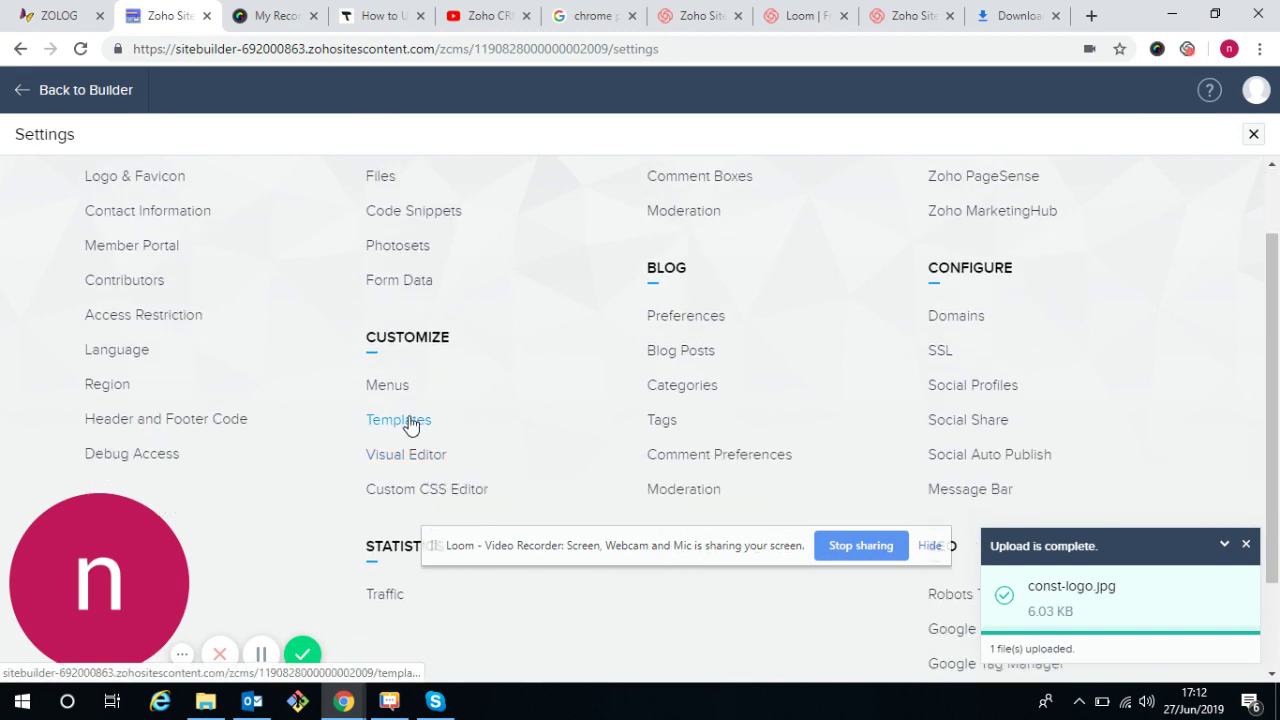
{"action": "left_click", "coordinate": [421, 437]}
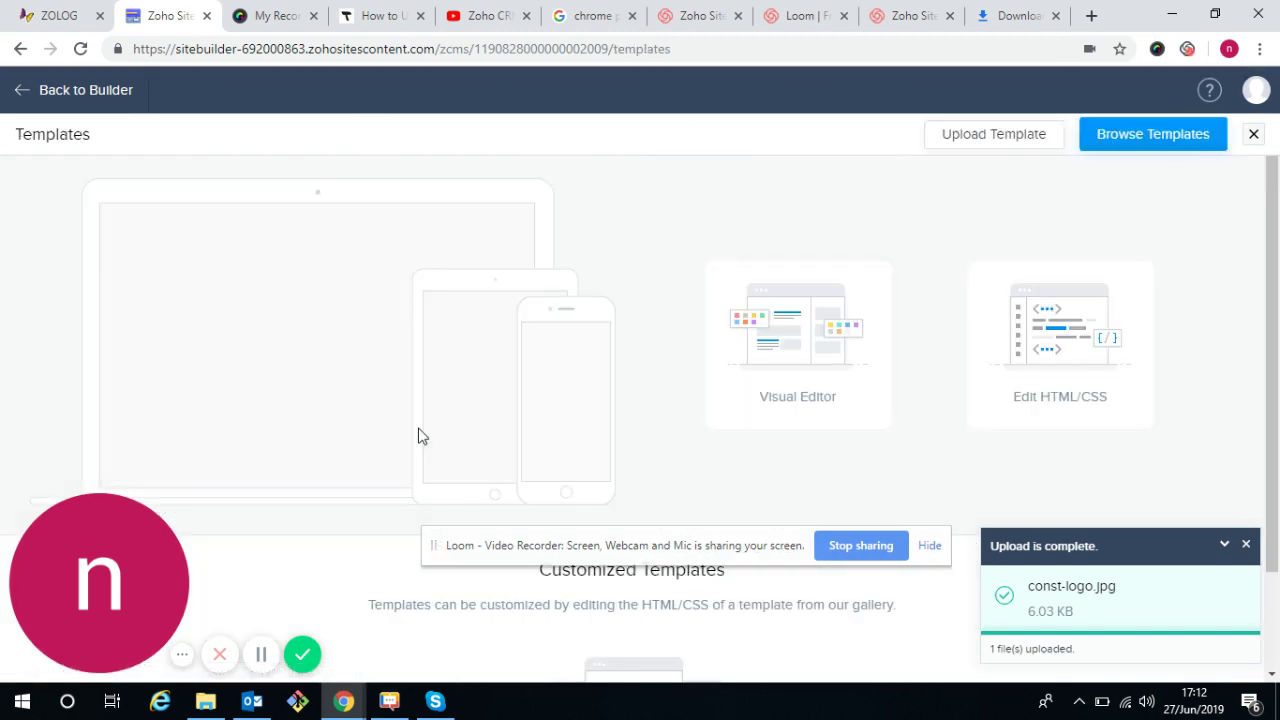
{"action": "left_click", "coordinate": [33, 100]}
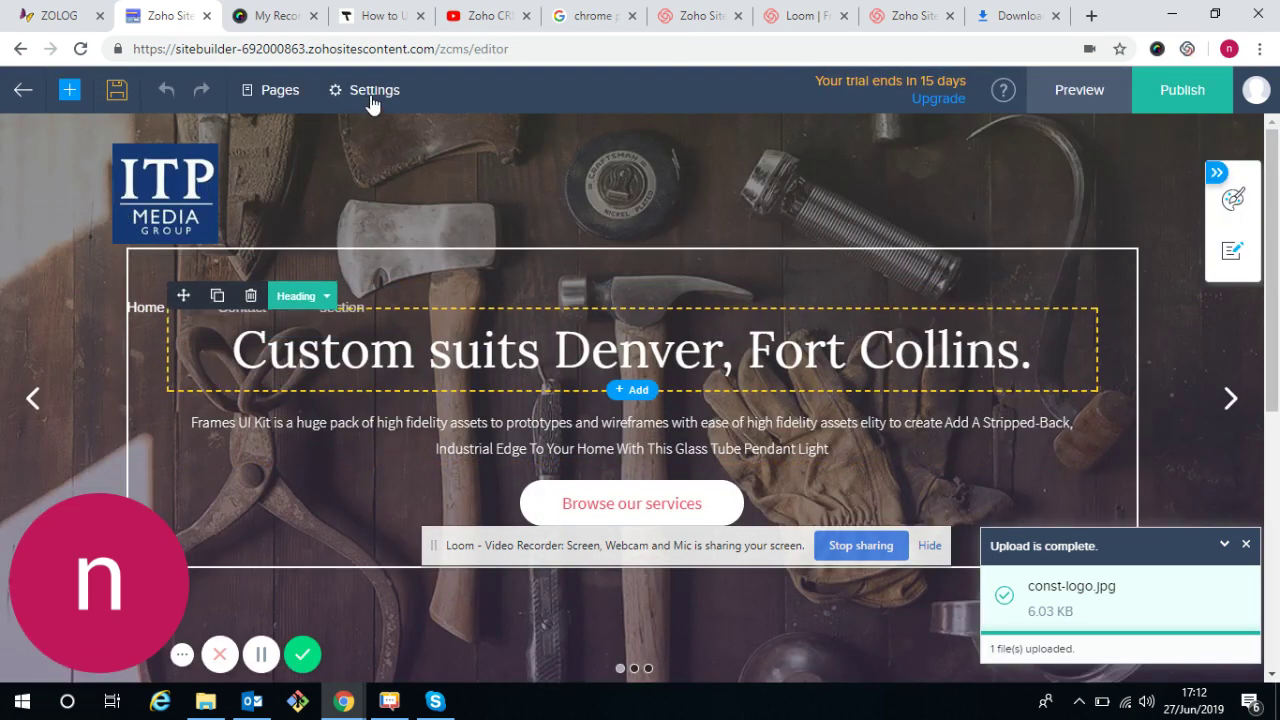
- Open the Visual Editor from the site settings and expand the Header Layout options to examine the header styles
{"action": "left_click", "coordinate": [371, 98]}
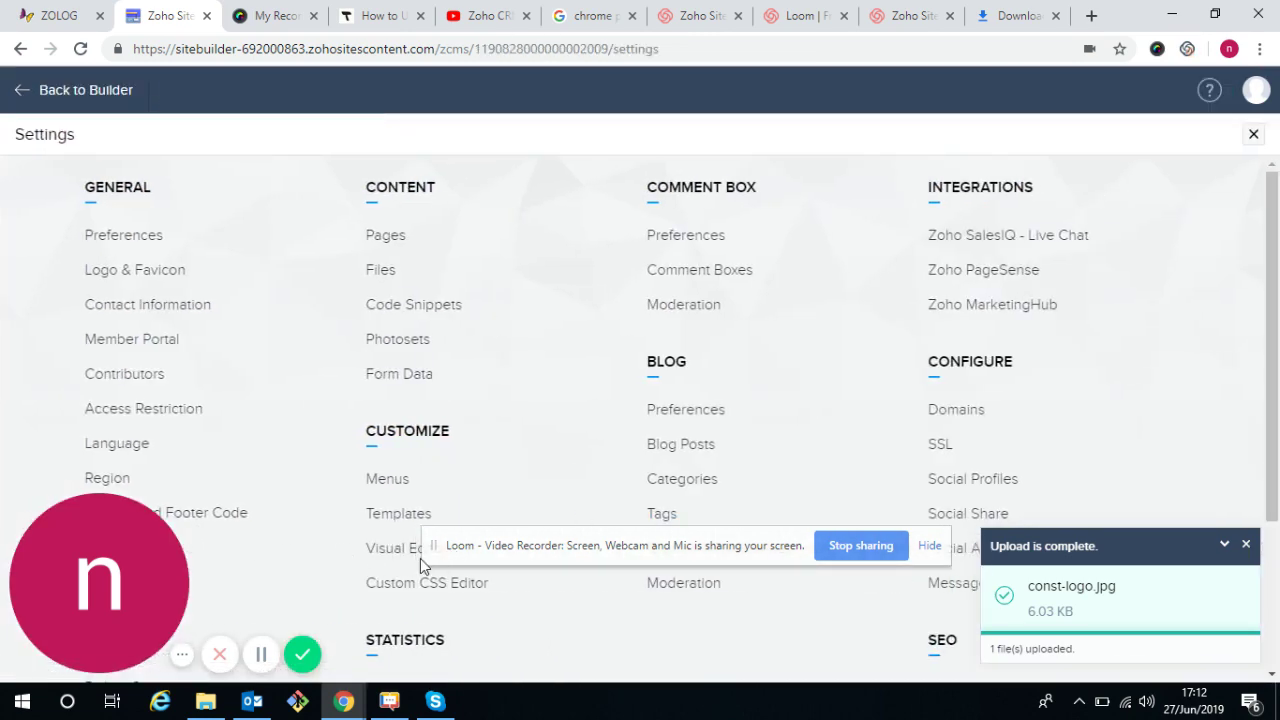
{"action": "left_click", "coordinate": [406, 547]}
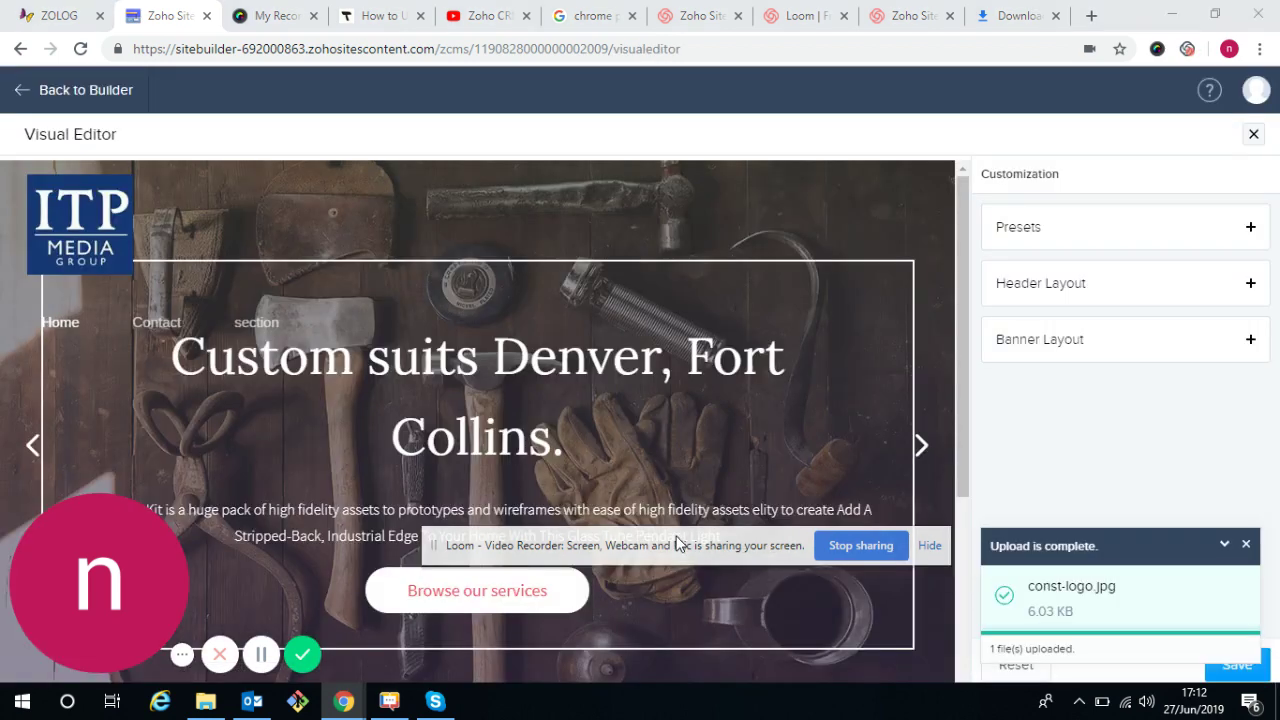
{"action": "left_click_drag", "start_coordinate": [677, 543], "coordinate": [668, 659]}
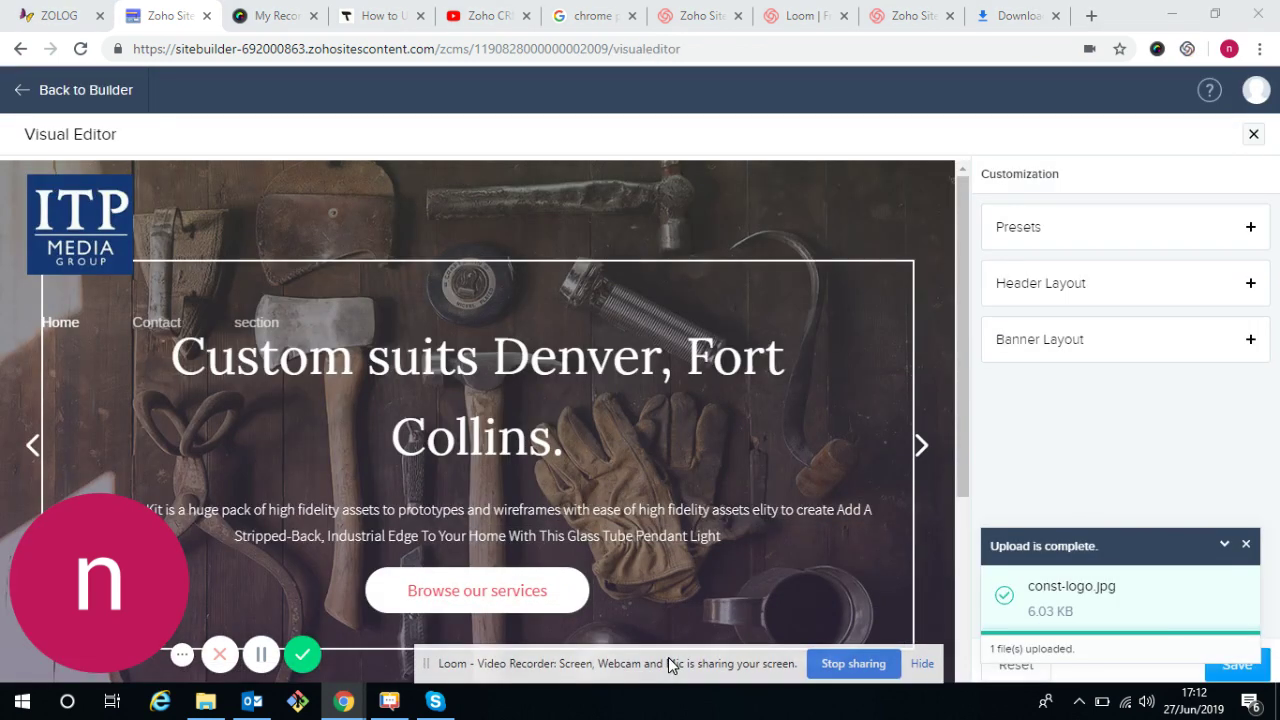
{"action": "left_click", "coordinate": [1085, 289]}
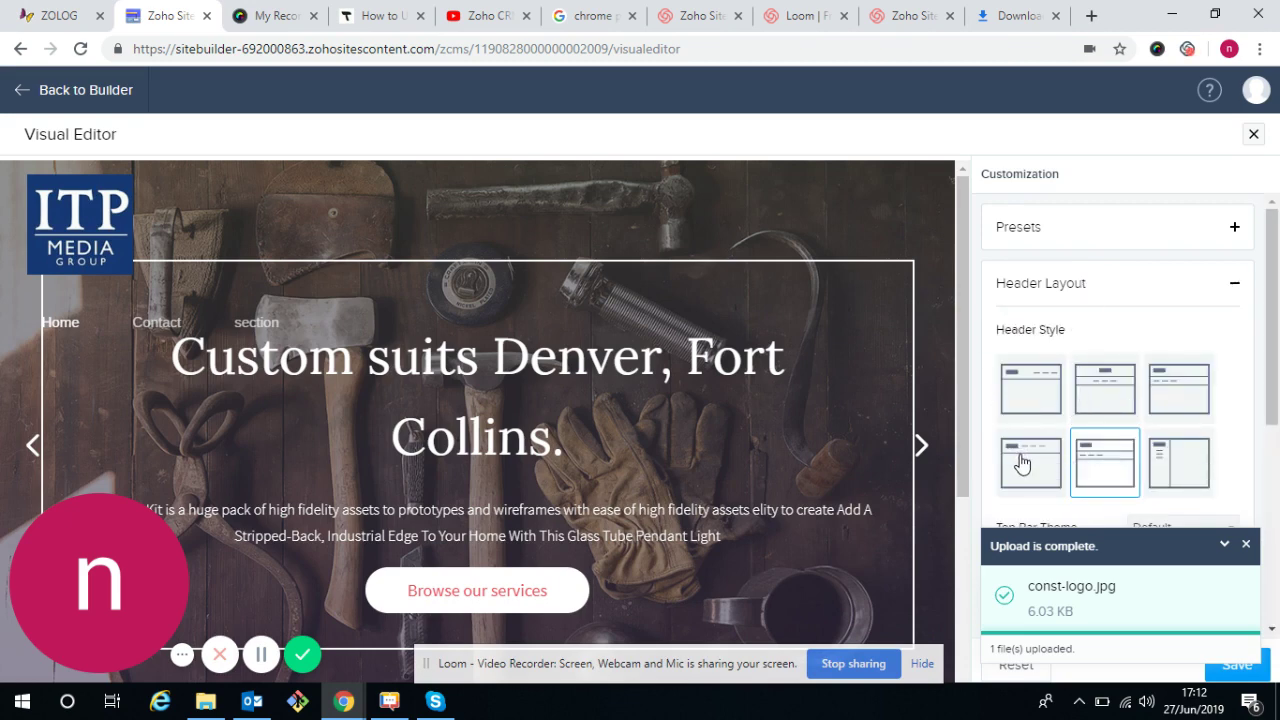
{"action": "scroll", "coordinate": [1205, 472], "scroll_direction": "down", "scroll_amount": 1}
{"action": "scroll", "coordinate": [1200, 472], "scroll_direction": "up", "scroll_amount": 1}
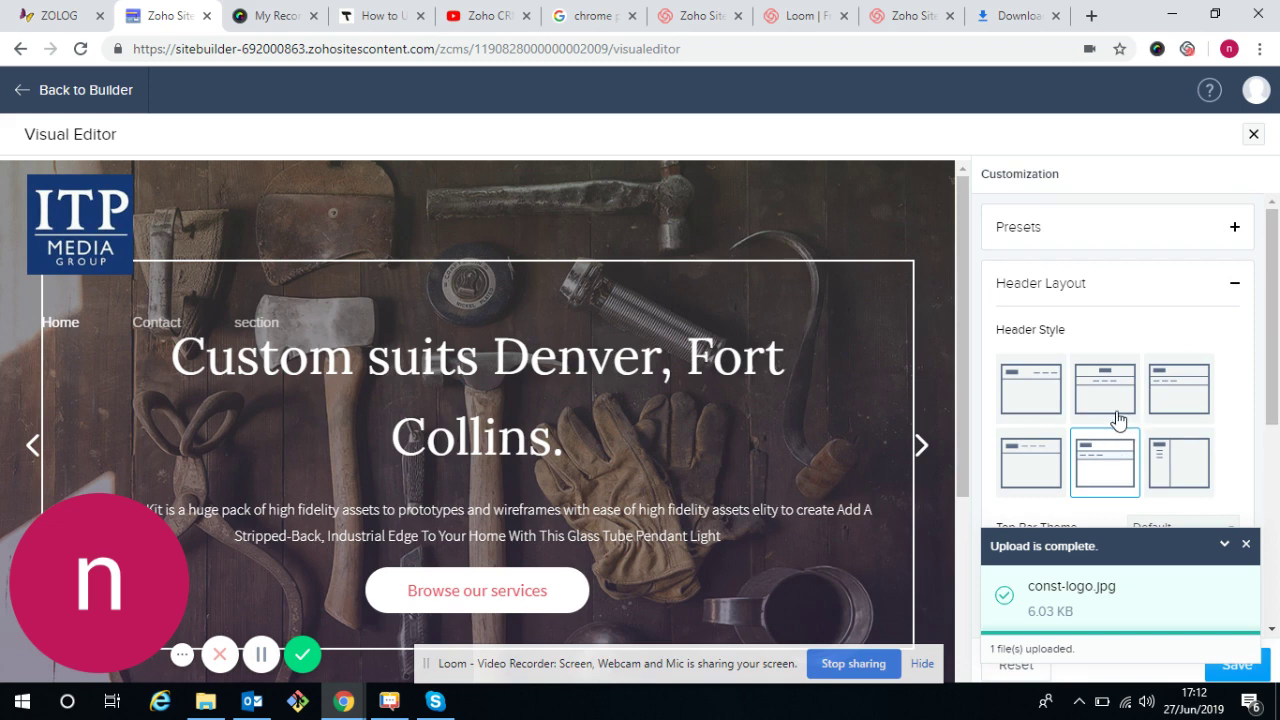